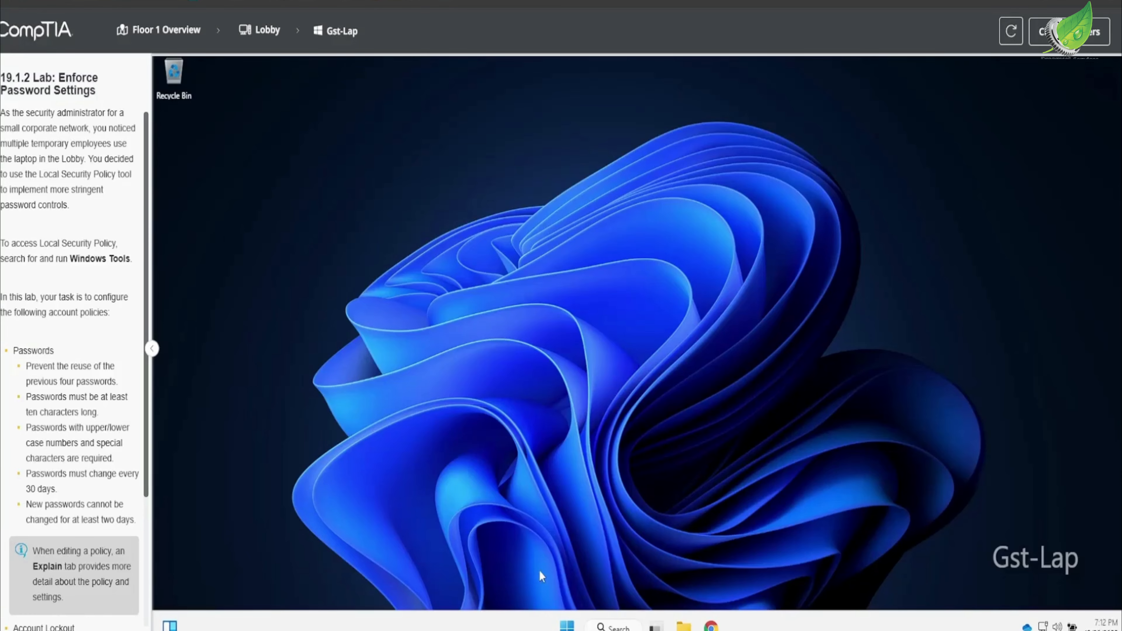
Search Windows for "windows", open Windows Tools and maximize its window
left_click(612, 627)
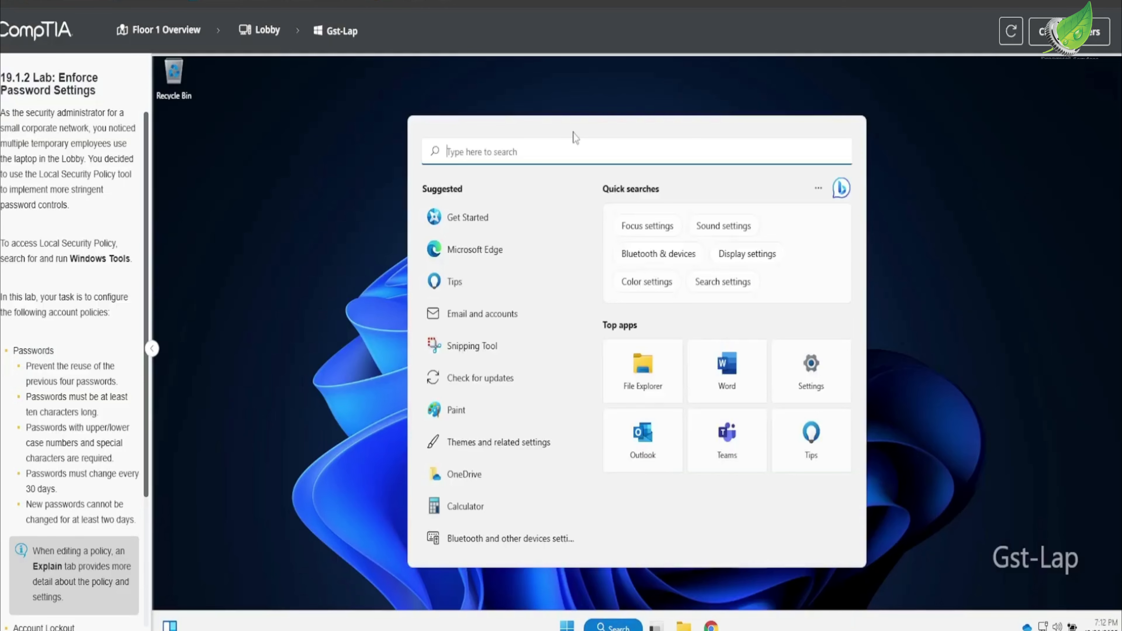
type("windows")
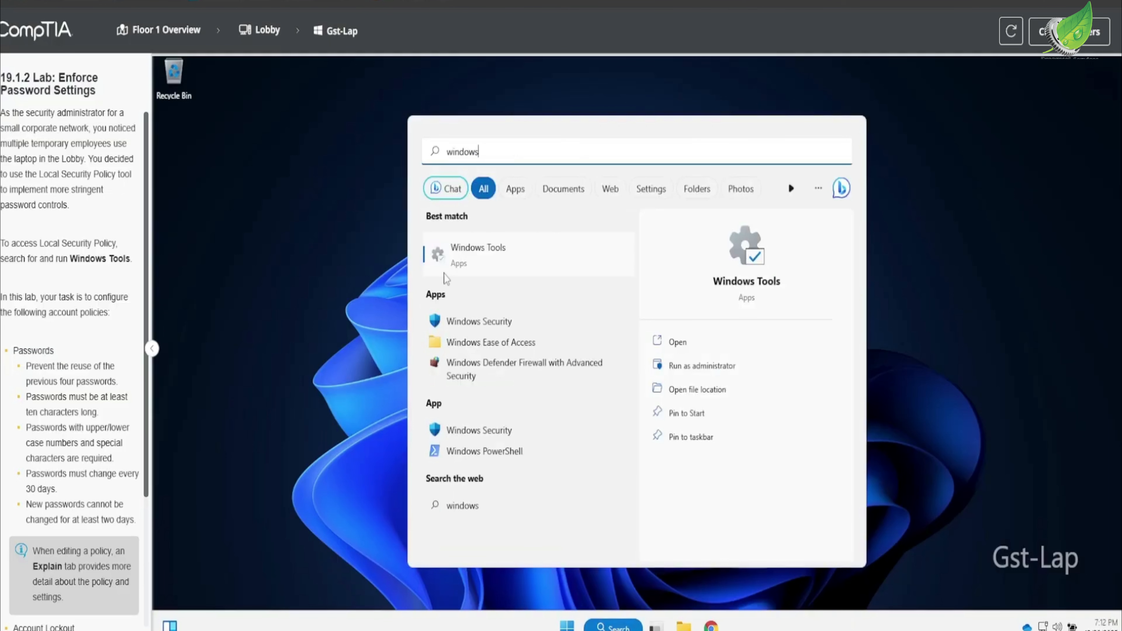
left_click(478, 253)
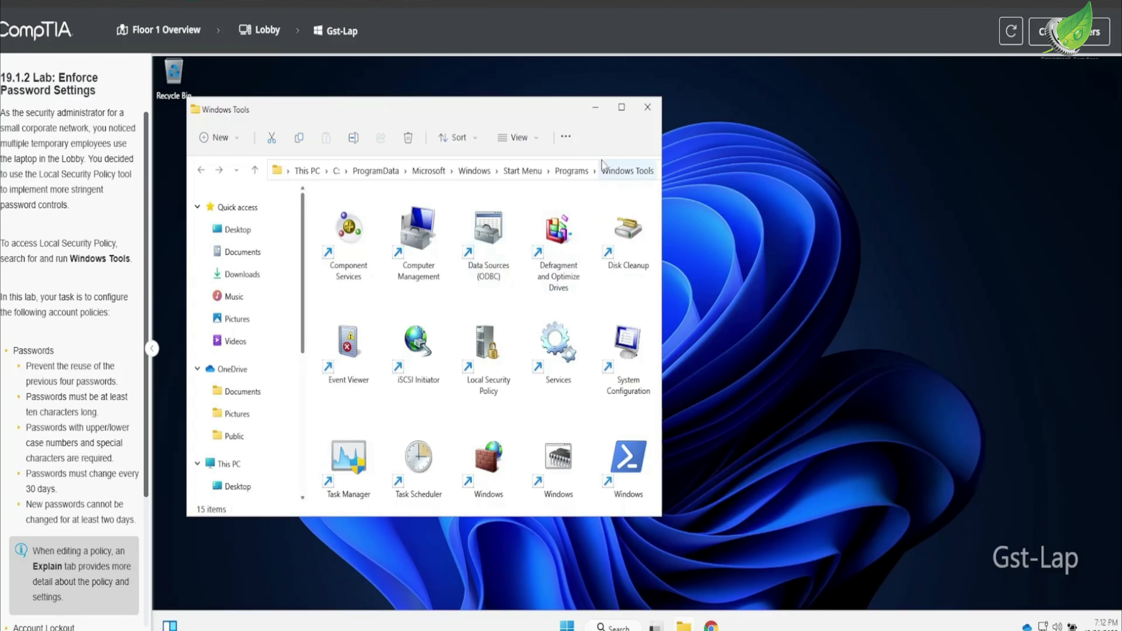
left_click(626, 112)
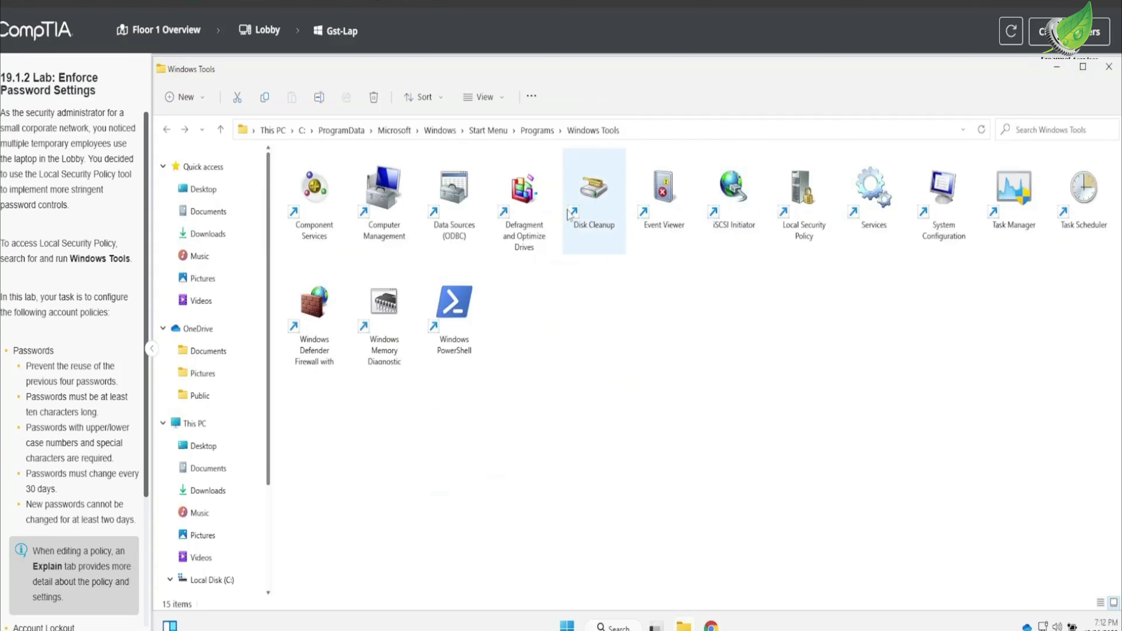
Open Local Security Policy from Windows Tools in a maximized window and display the Password Policy under Account Policies
left_click(805, 191)
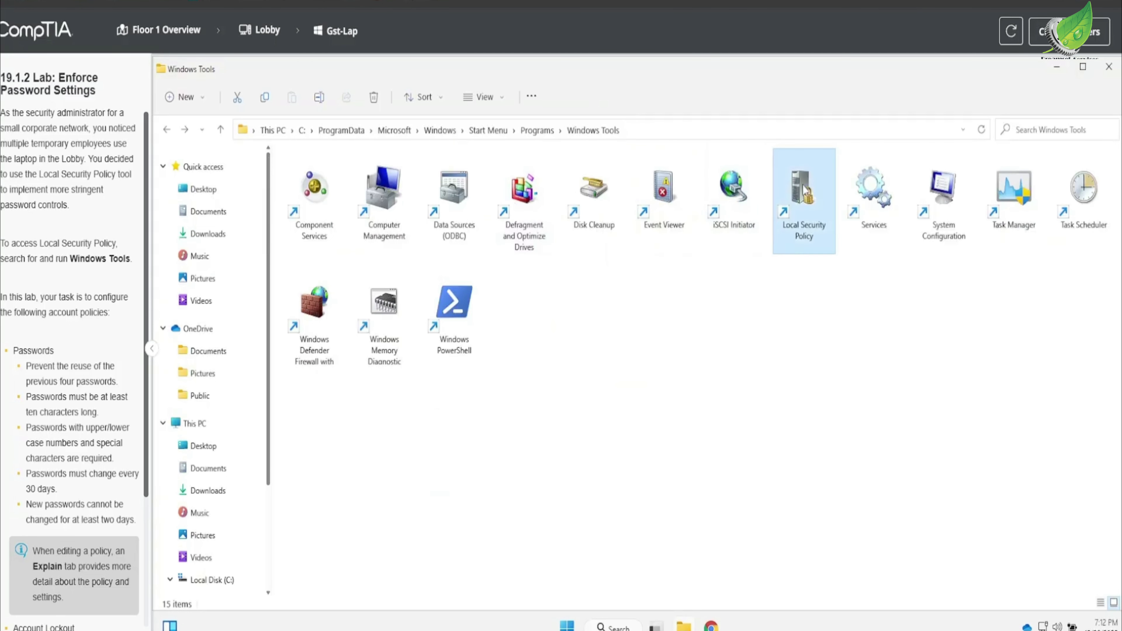
double_click(805, 190)
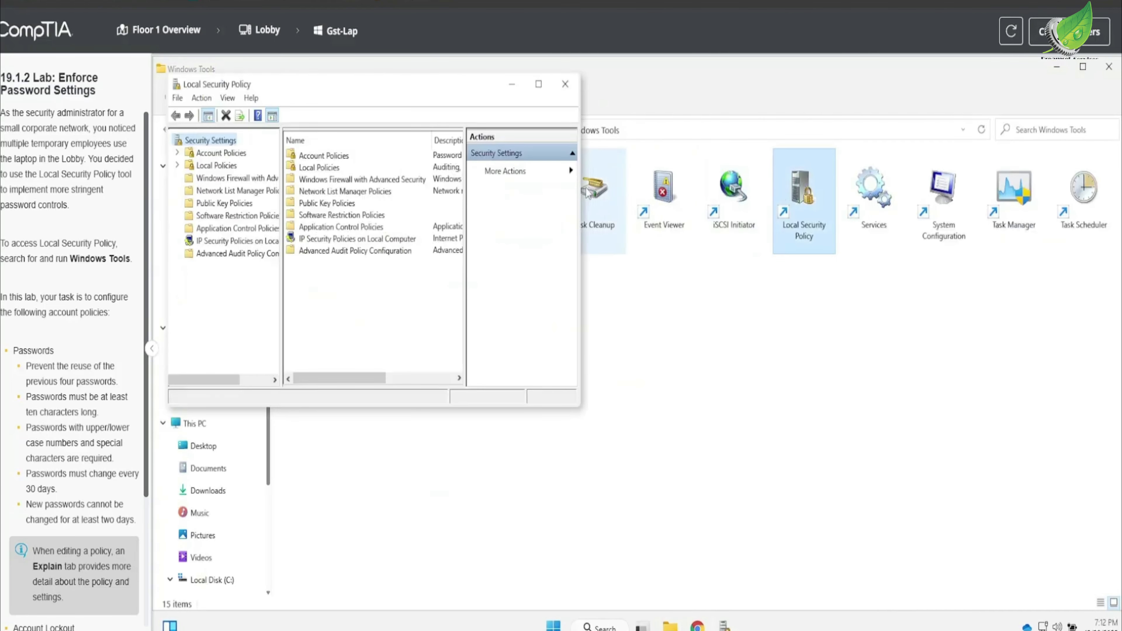
left_click(538, 84)
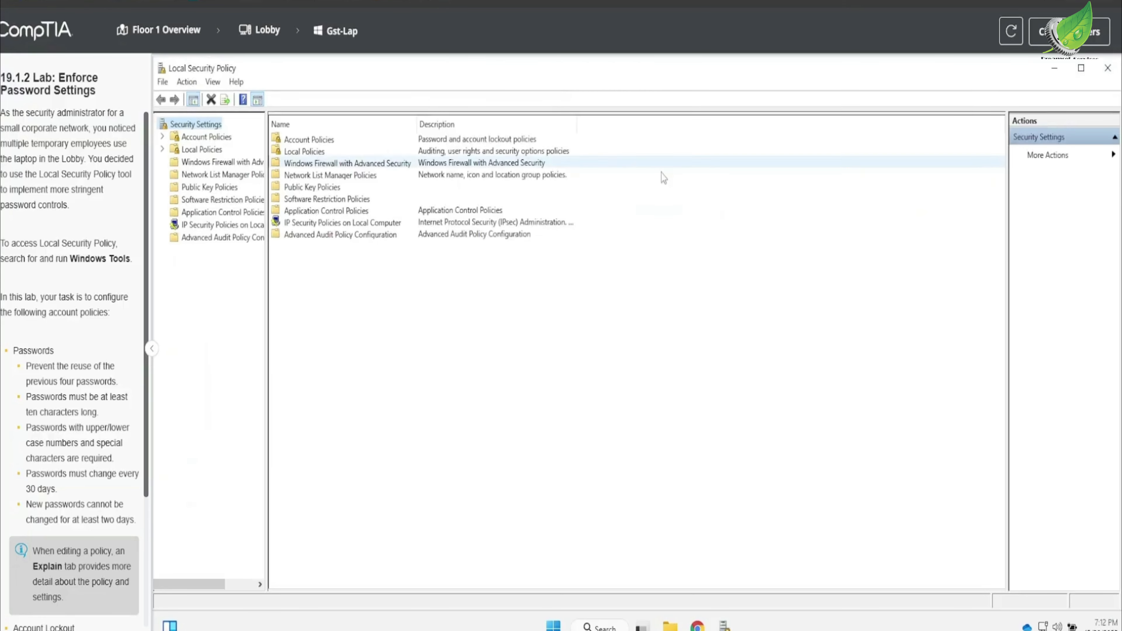
left_click(229, 141)
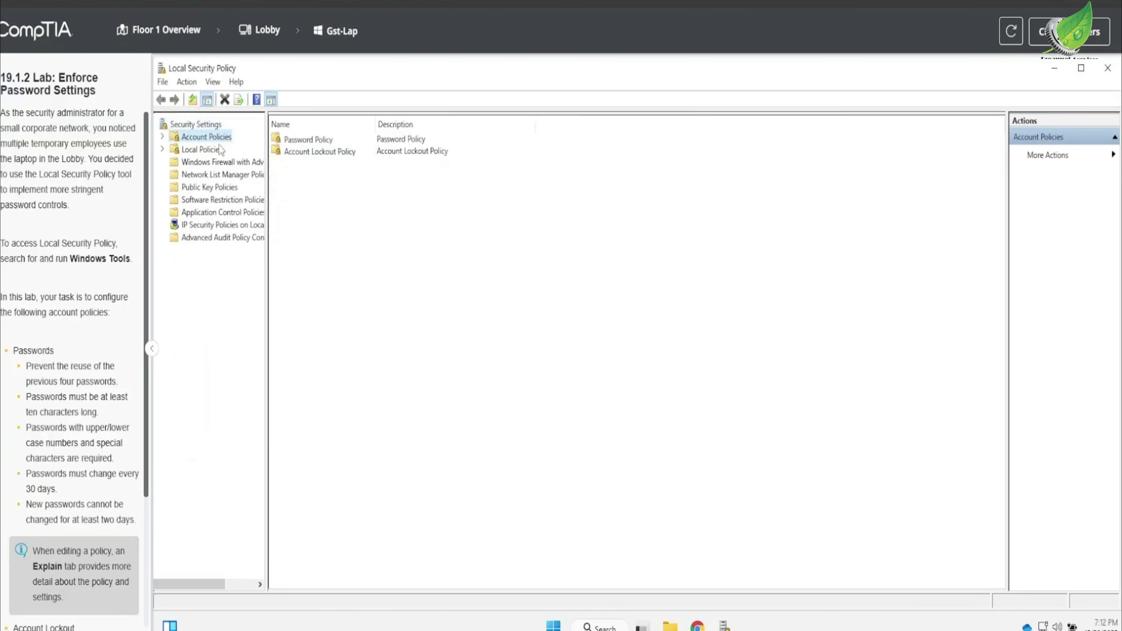
left_click(162, 137)
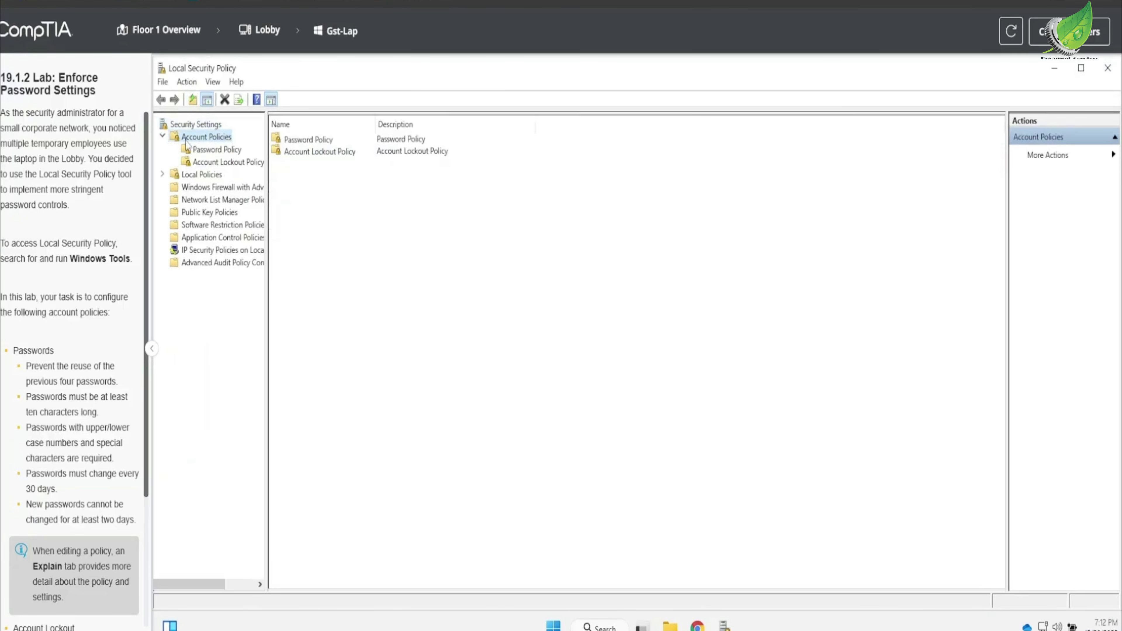
left_click(212, 150)
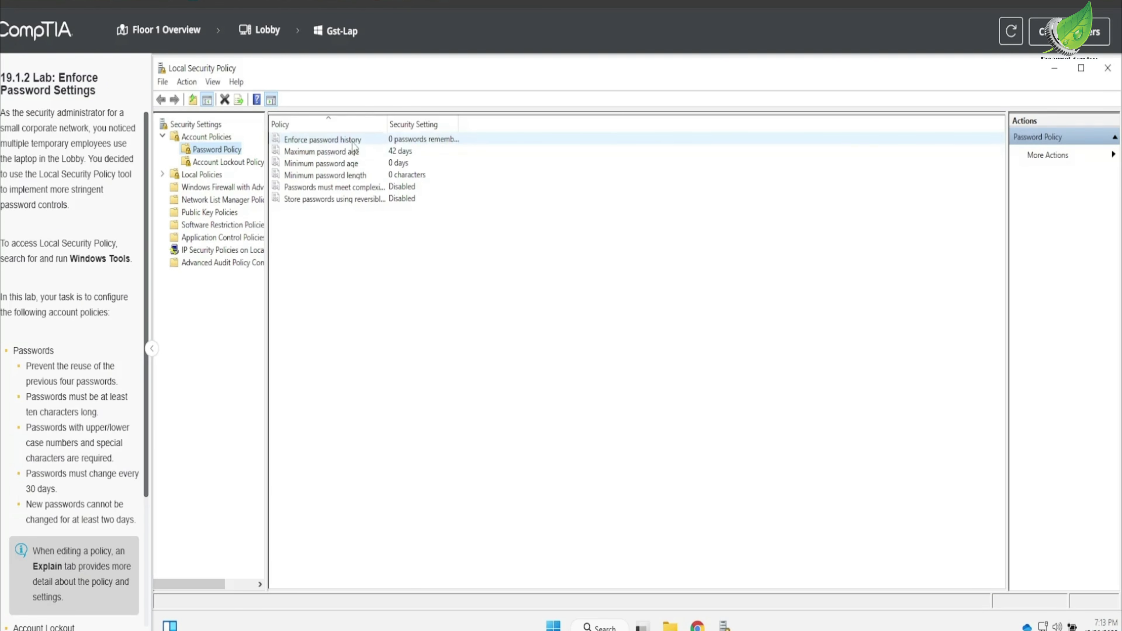
Set the Enforce password history policy to 4 passwords remembered and apply it
double_click(353, 145)
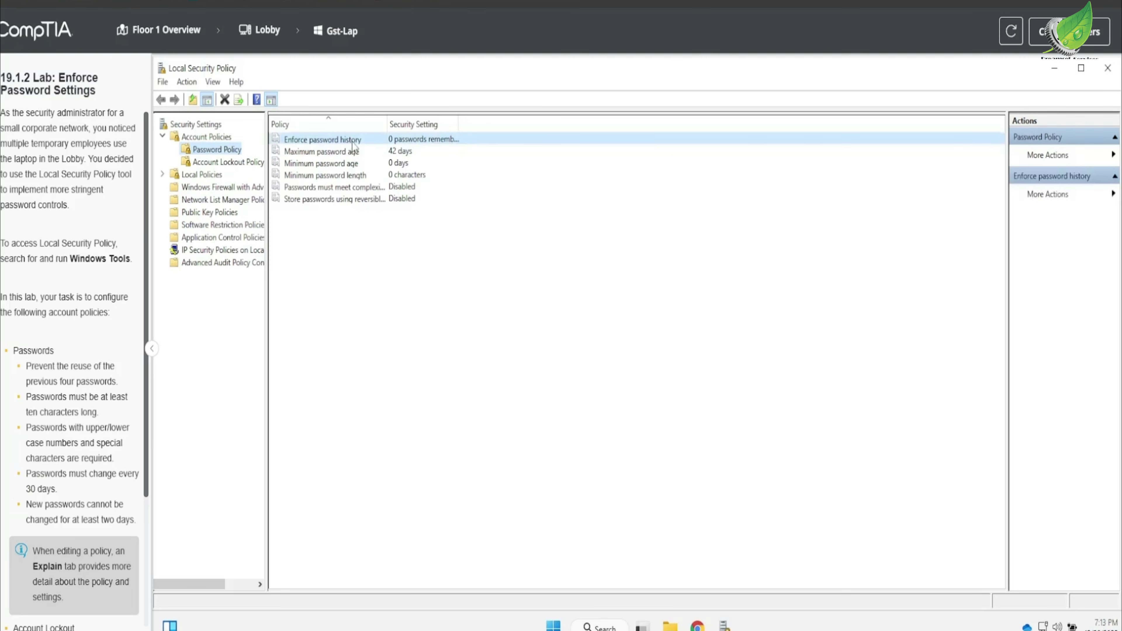
double_click(215, 196)
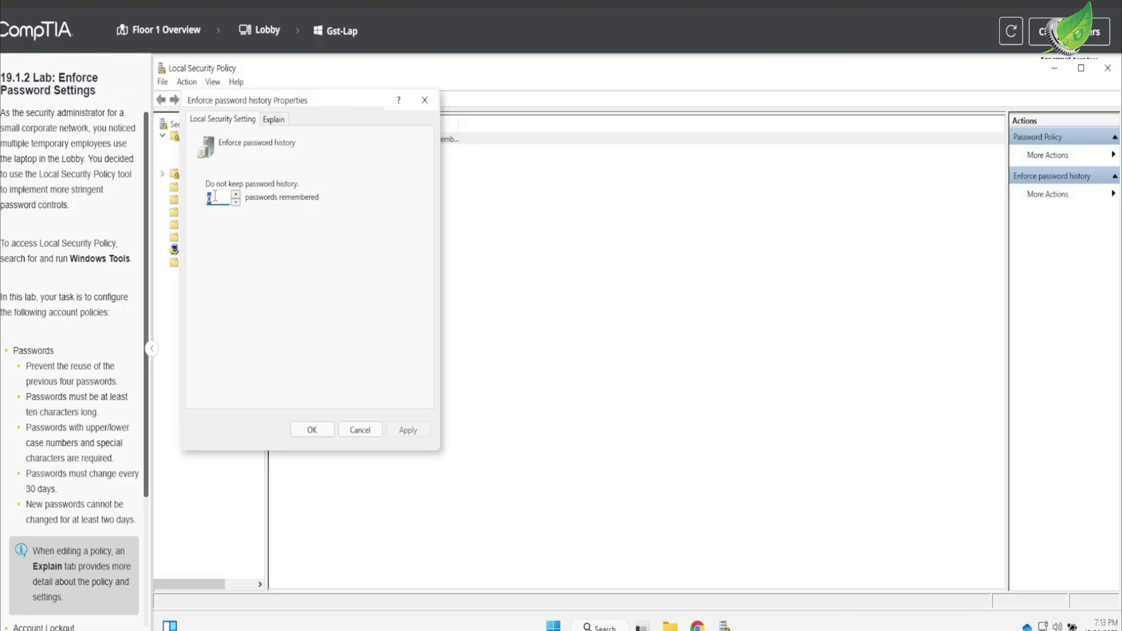
type("4")
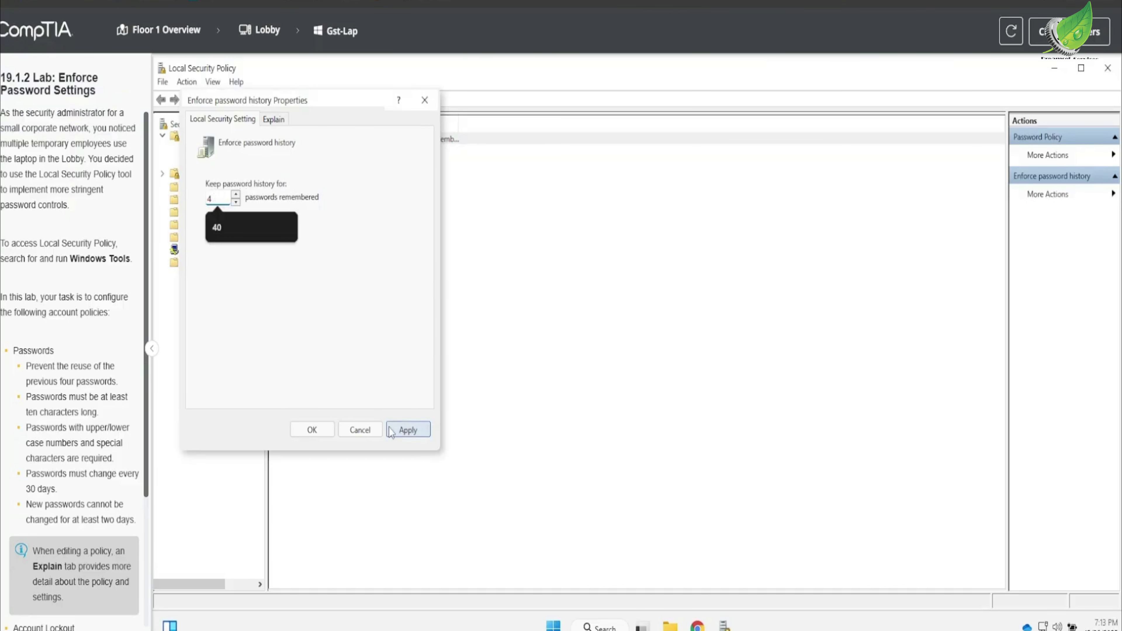
left_click(404, 431)
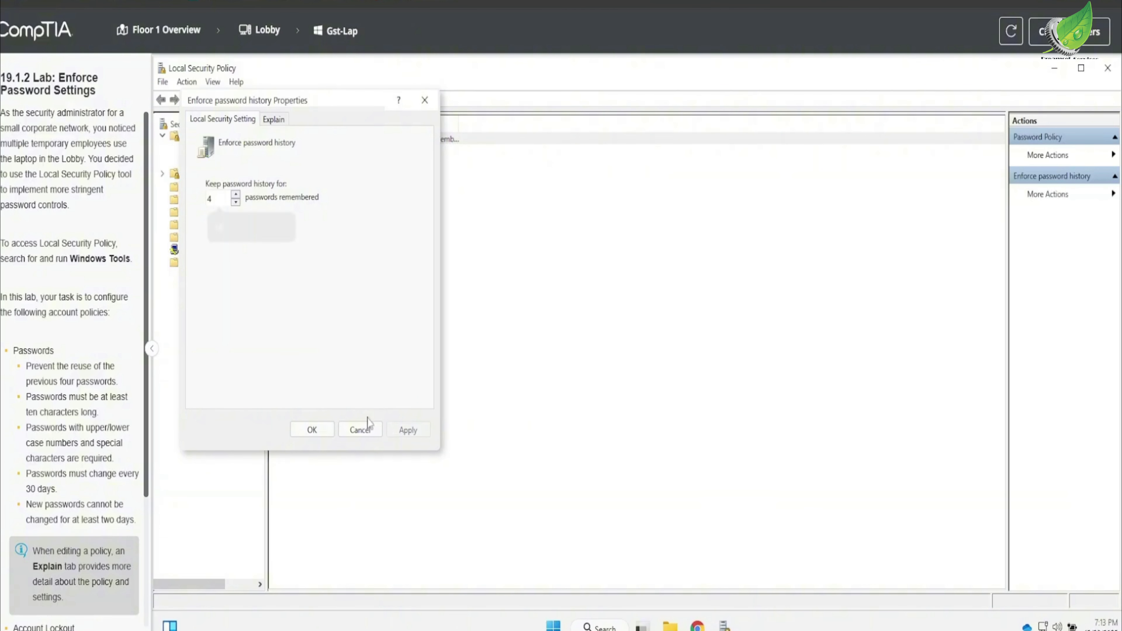
left_click(304, 431)
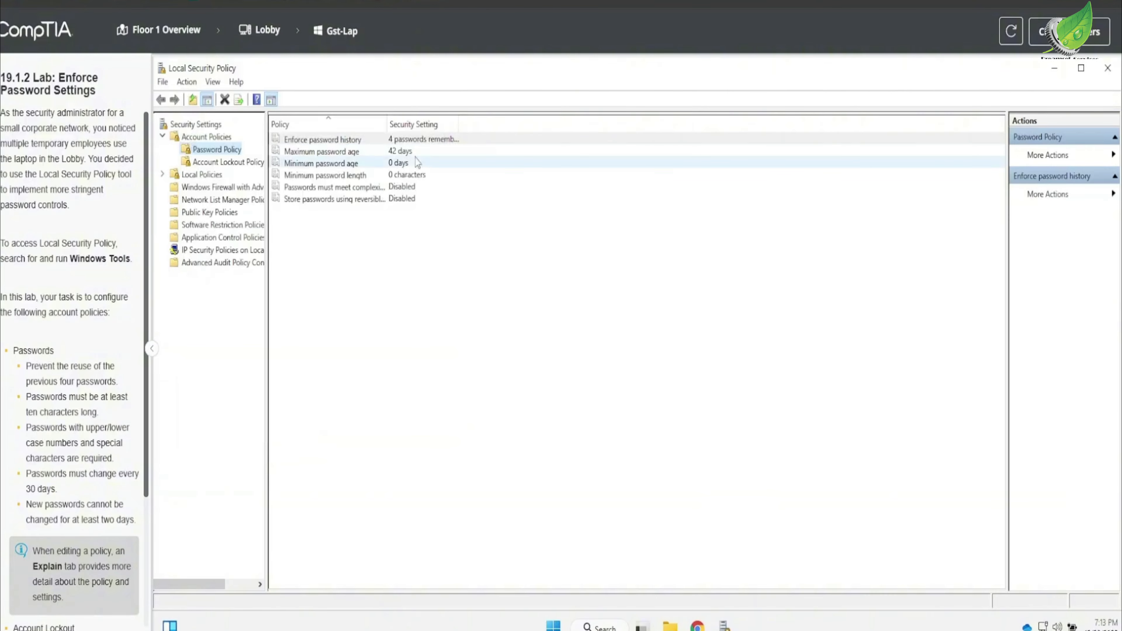
Set the Minimum password length policy to 10 characters and apply it
double_click(405, 179)
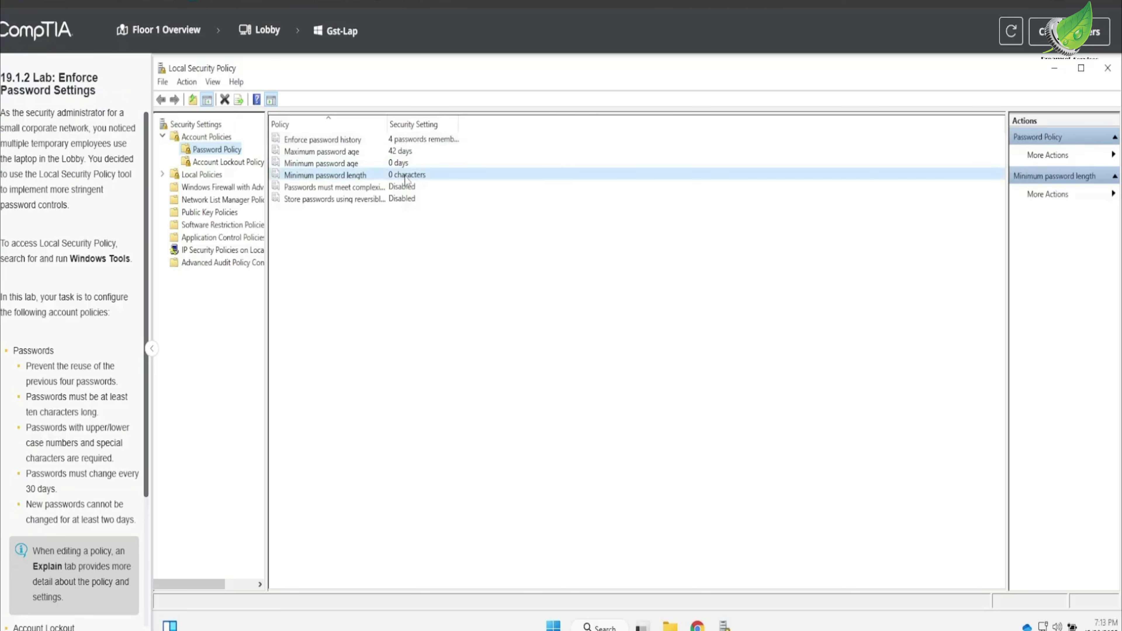
double_click(230, 213)
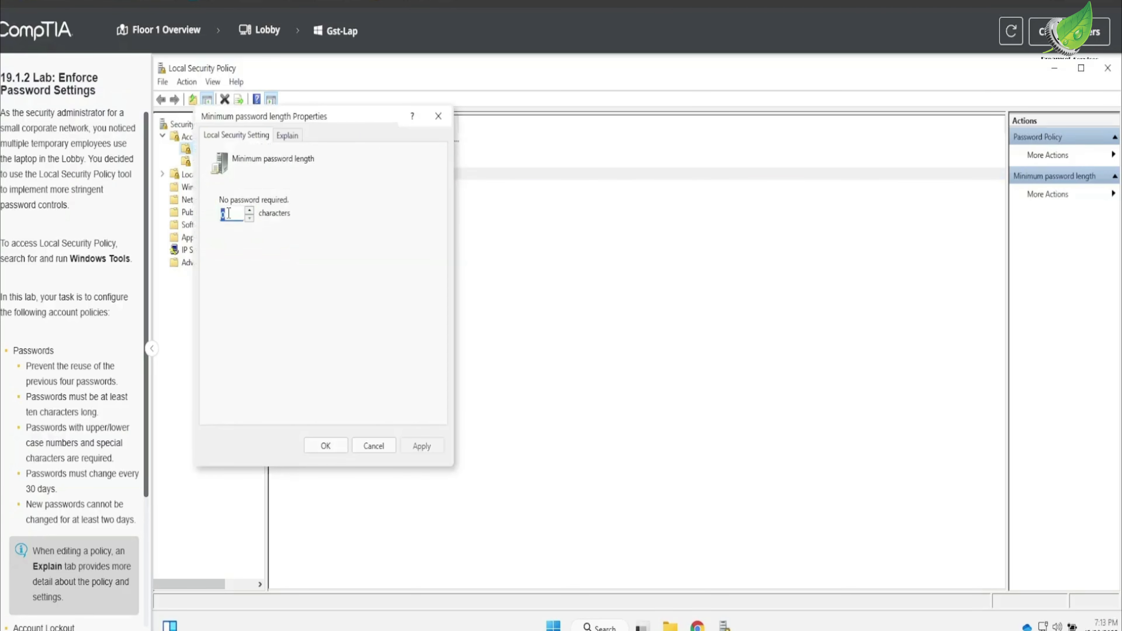
type("10")
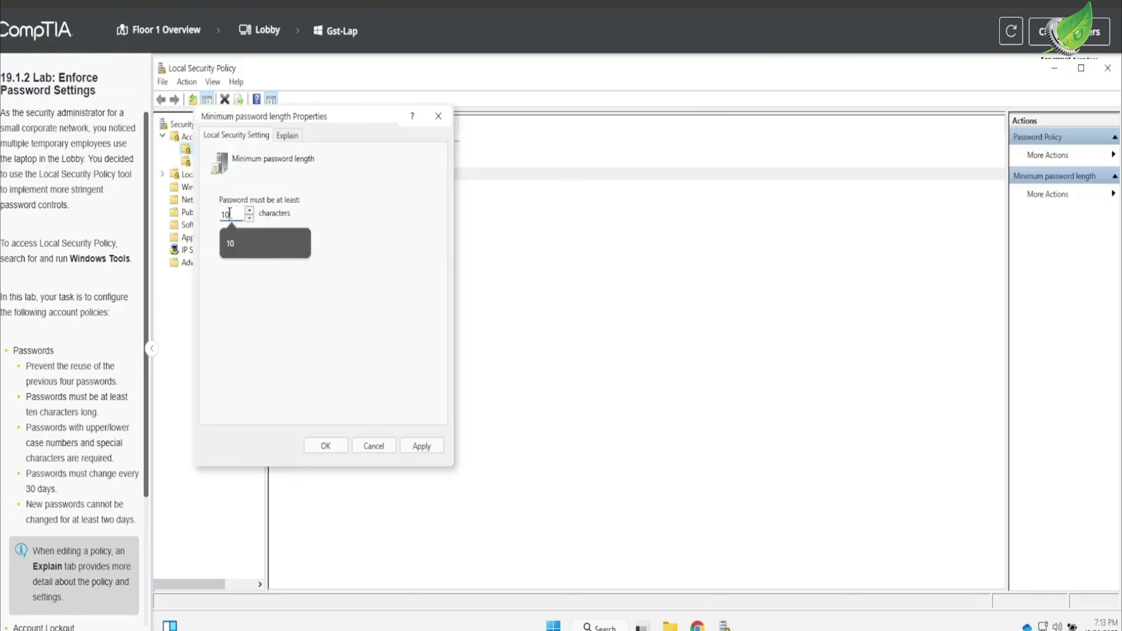
left_click(421, 446)
left_click(326, 444)
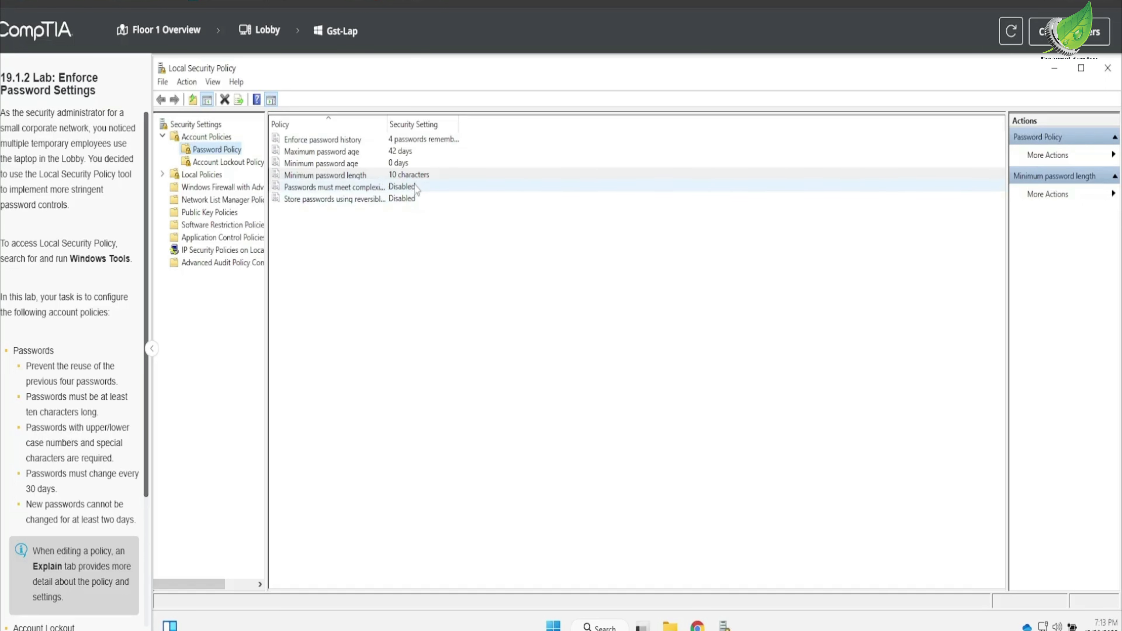
Enable the policy that passwords must meet complexity requirements and apply it
double_click(415, 188)
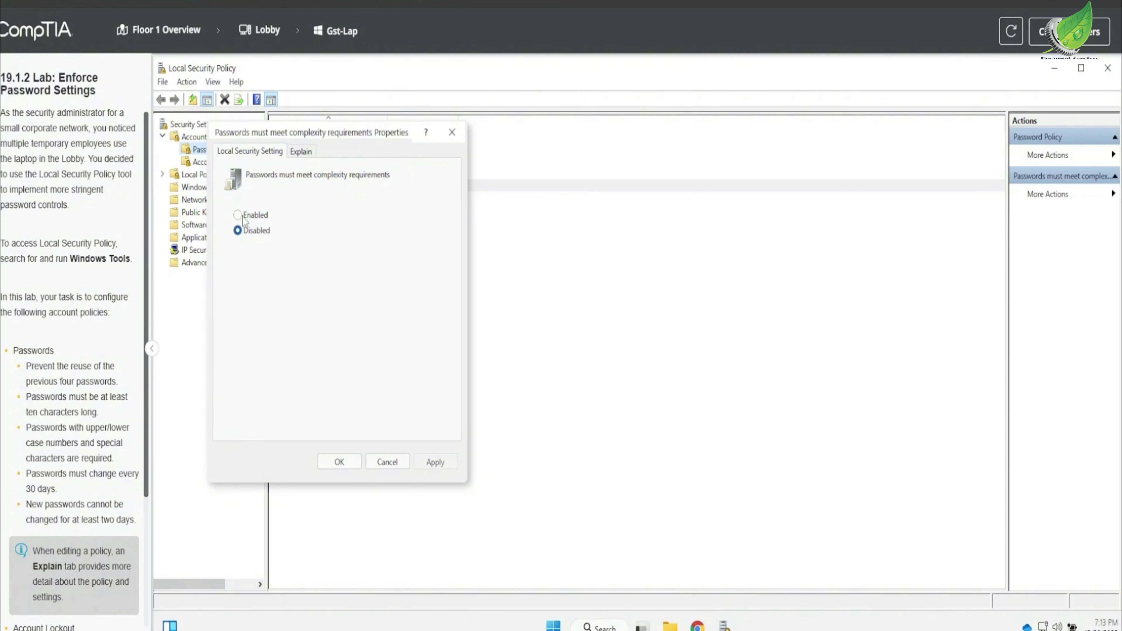
left_click(238, 214)
left_click(435, 462)
left_click(340, 462)
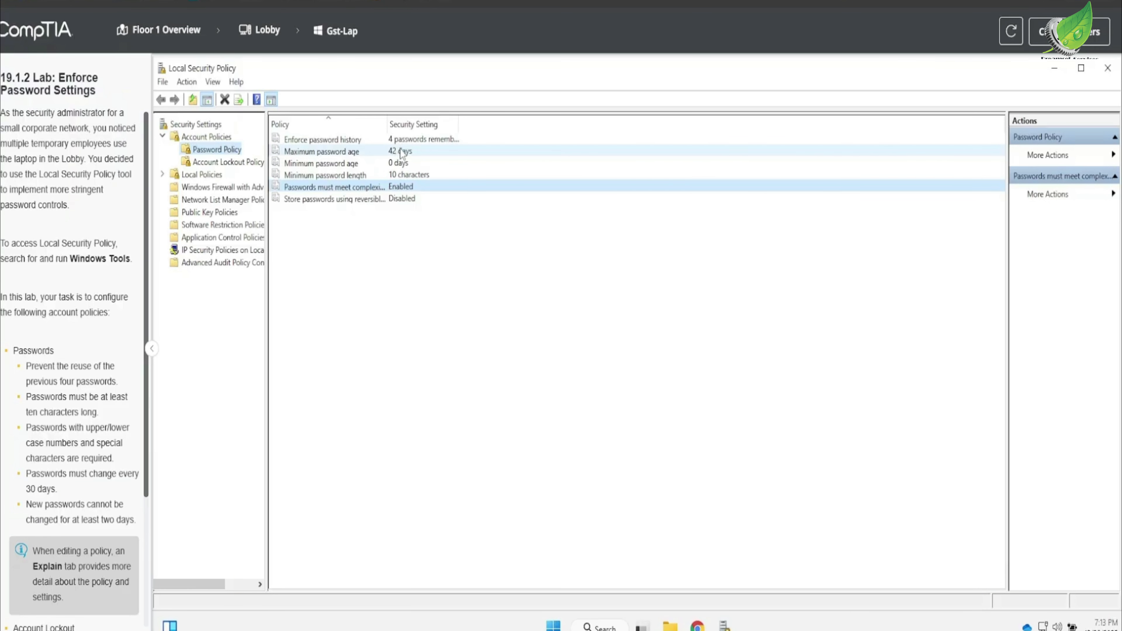
Set the Maximum password age policy so that passwords expire in 30 days
double_click(401, 152)
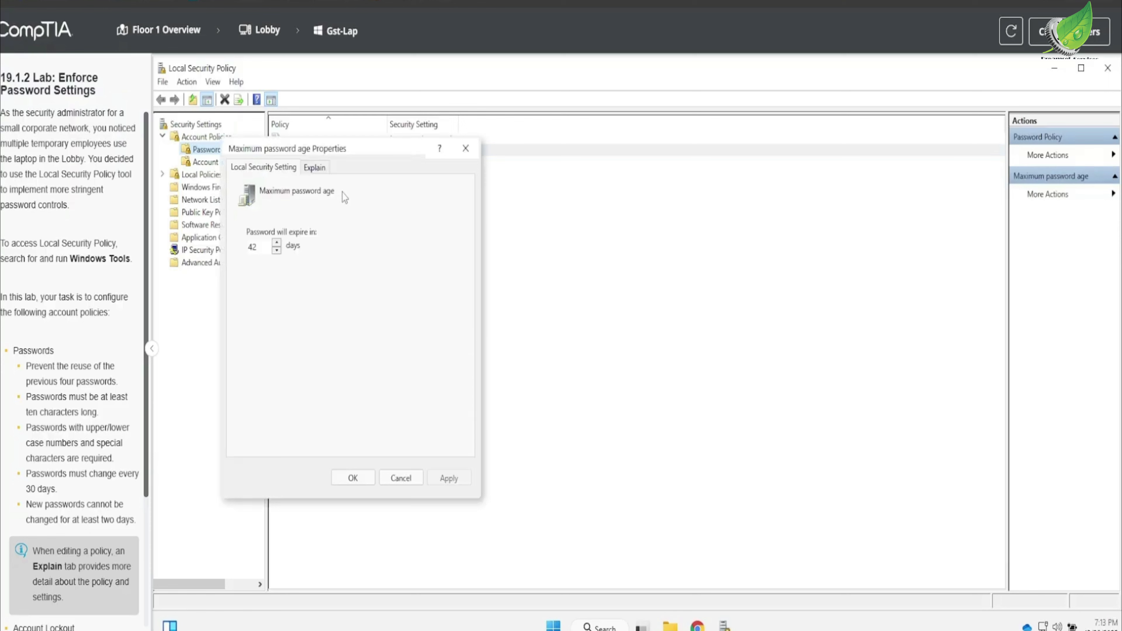
double_click(252, 246)
type("30")
left_click(447, 480)
left_click(353, 478)
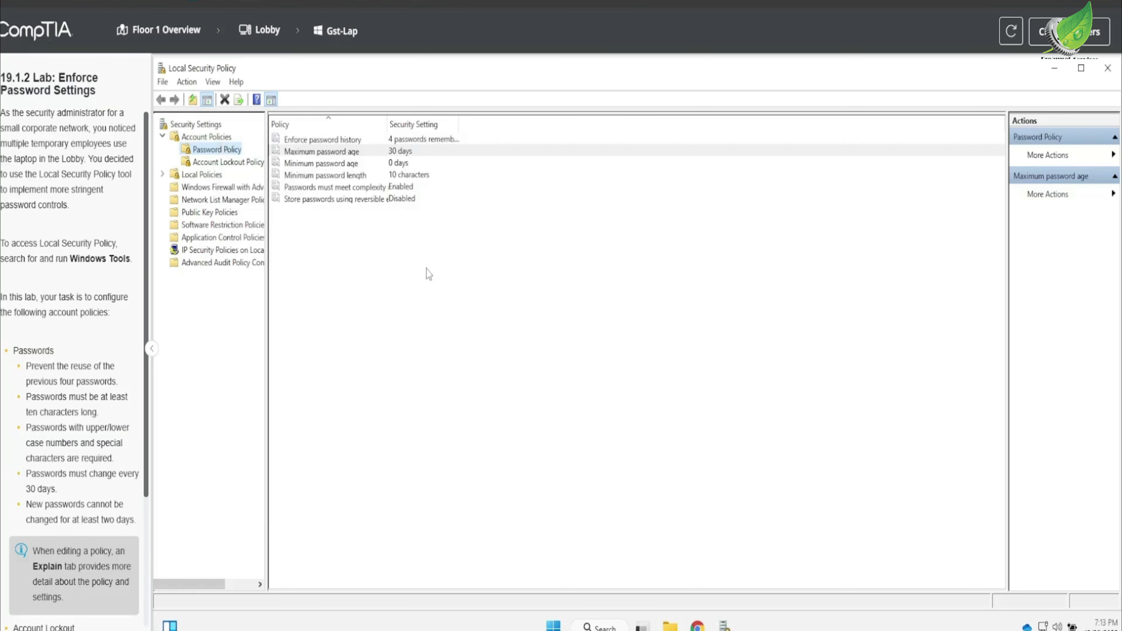
Set the Minimum password age policy so that passwords can be changed after 2 days
double_click(399, 168)
double_click(273, 260)
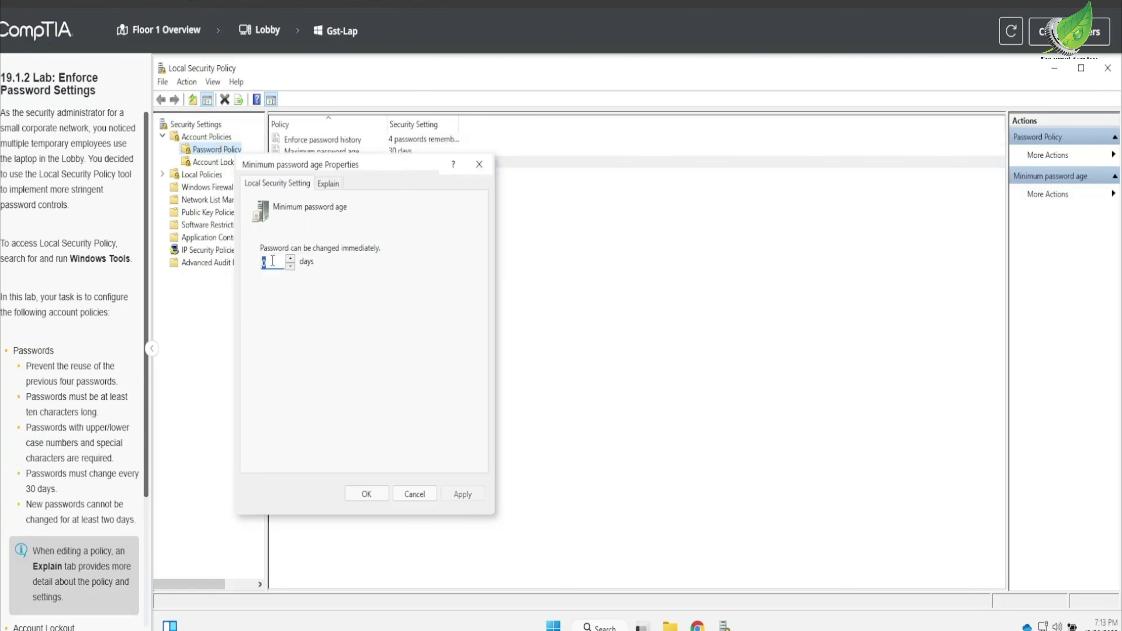
type("2")
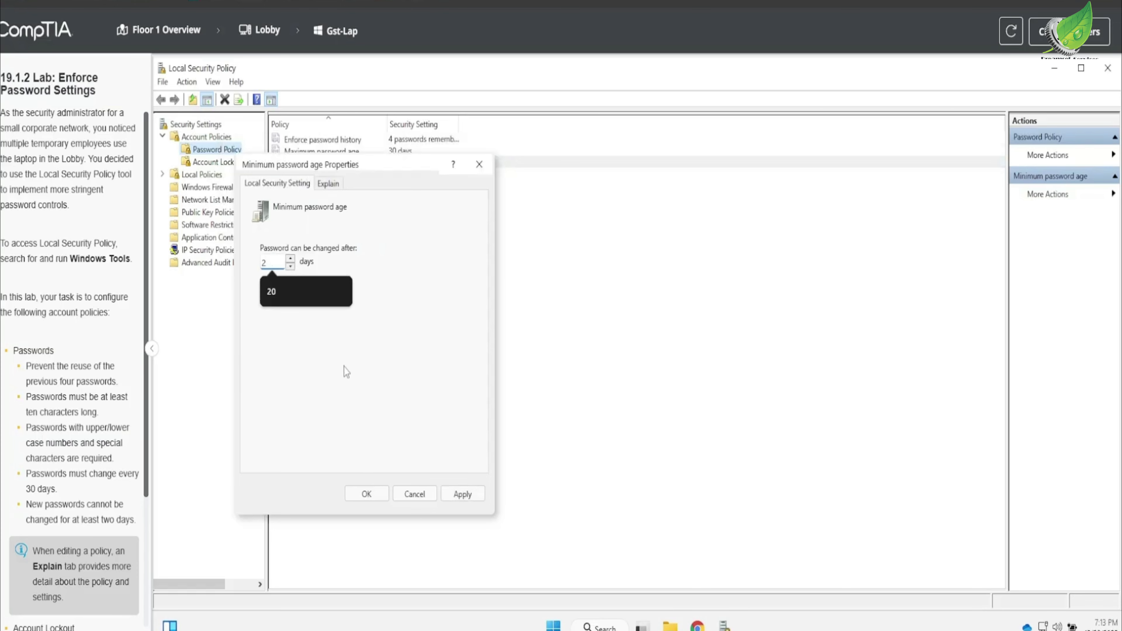
left_click(461, 503)
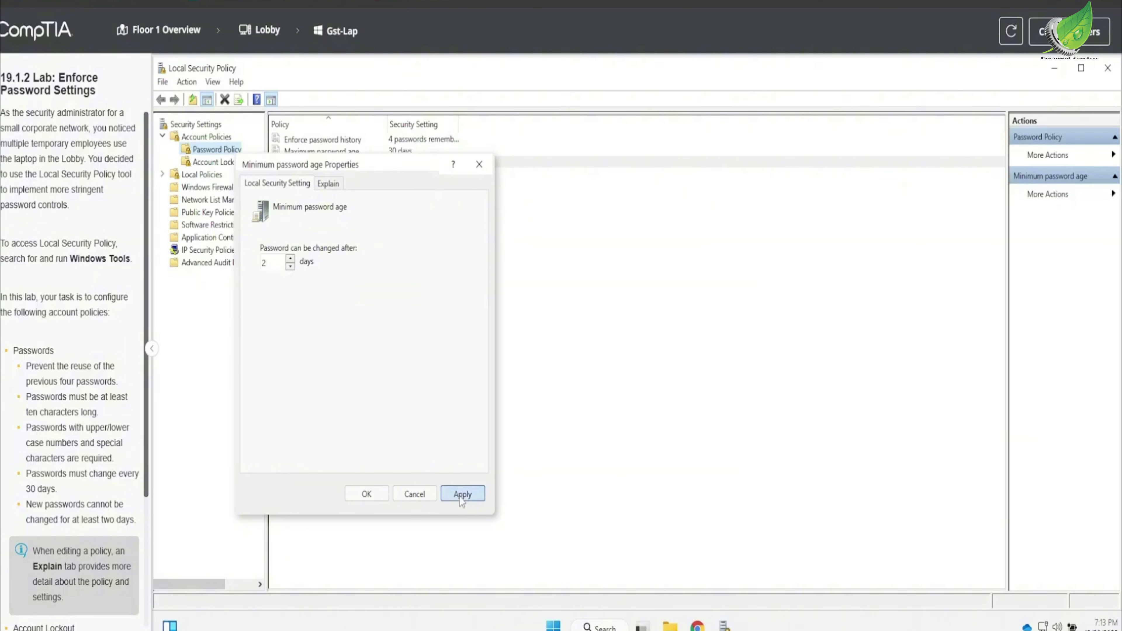
left_click(373, 495)
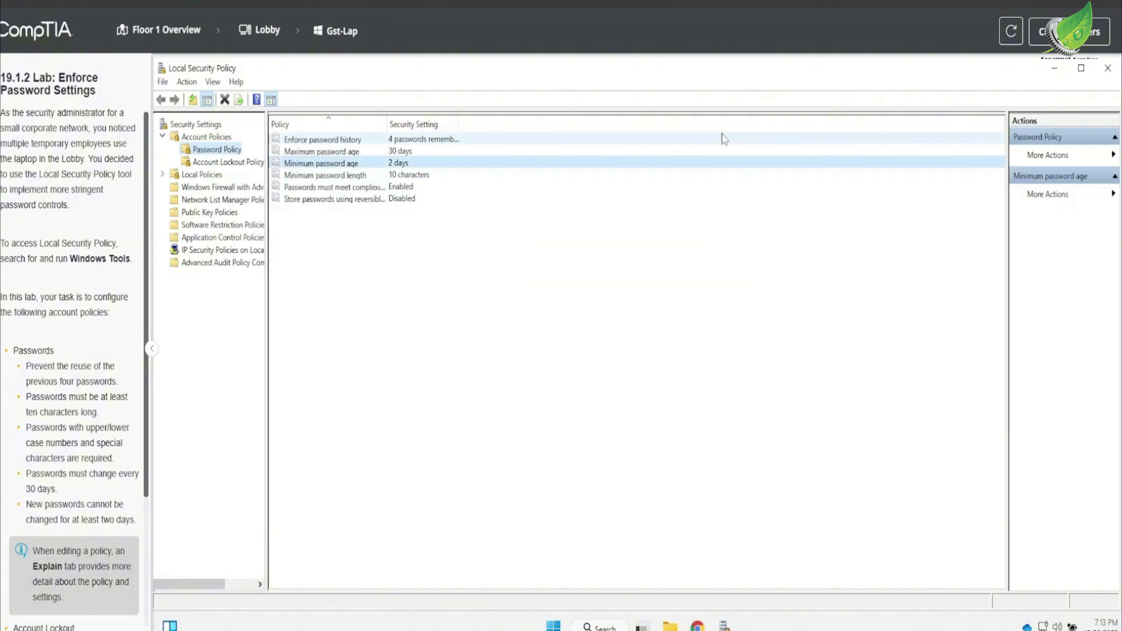
Check the lab's task summary for outstanding required actions, and return to the lab to keep working
left_click(1039, 35)
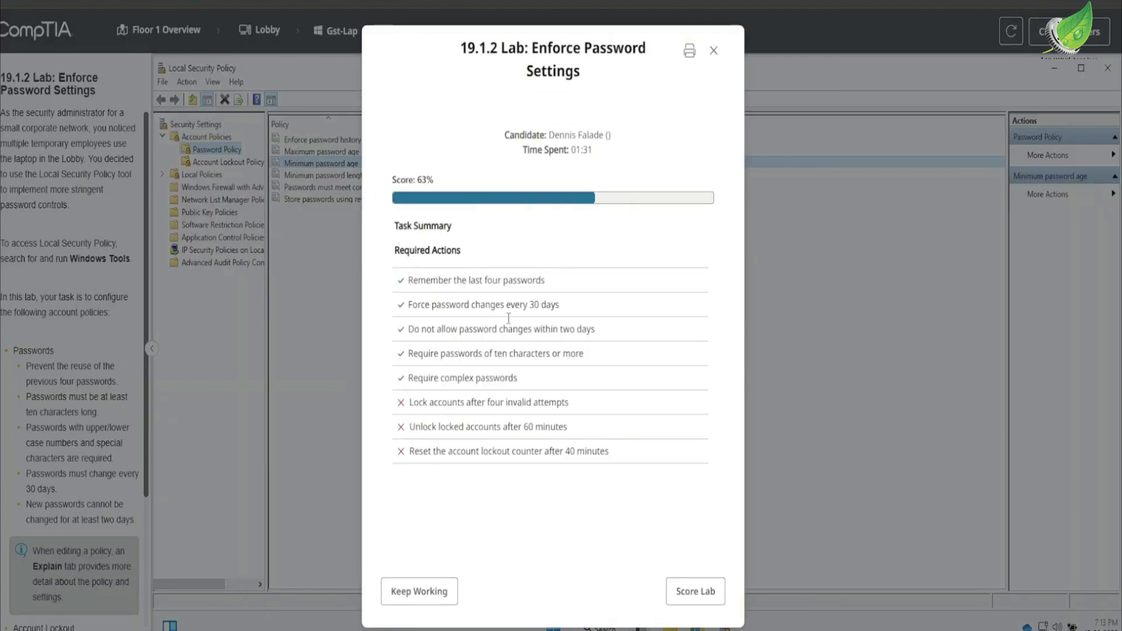
left_click(428, 594)
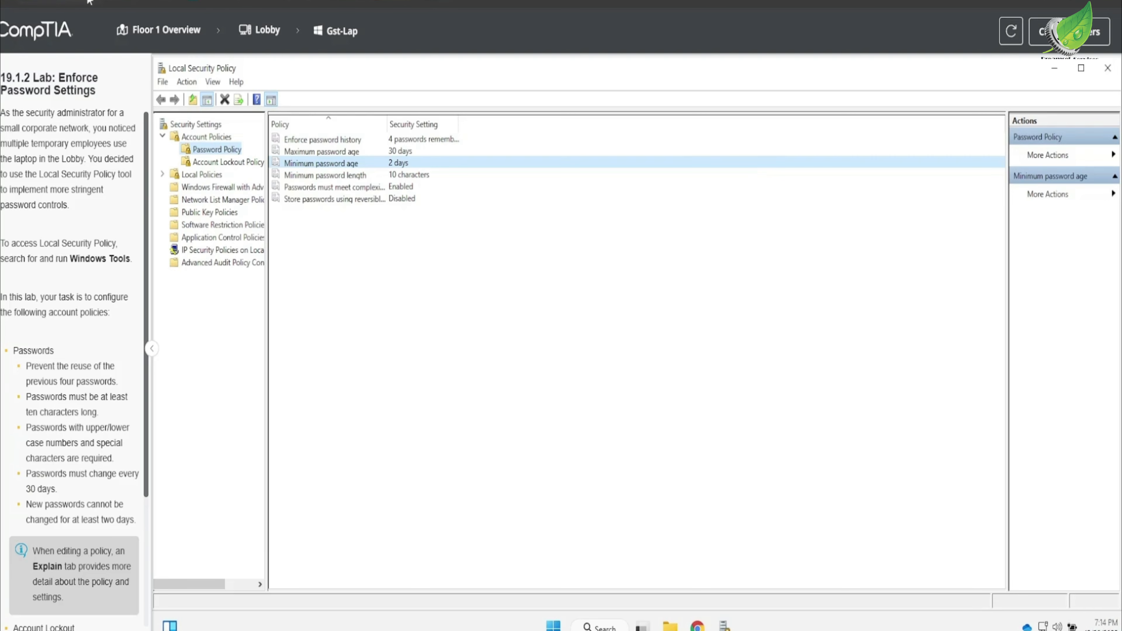
In Account Lockout Policy, set the lockout threshold to 4 invalid logon attempts and accept the suggested 30 minutes for the lockout duration and counter reset
left_click(230, 164)
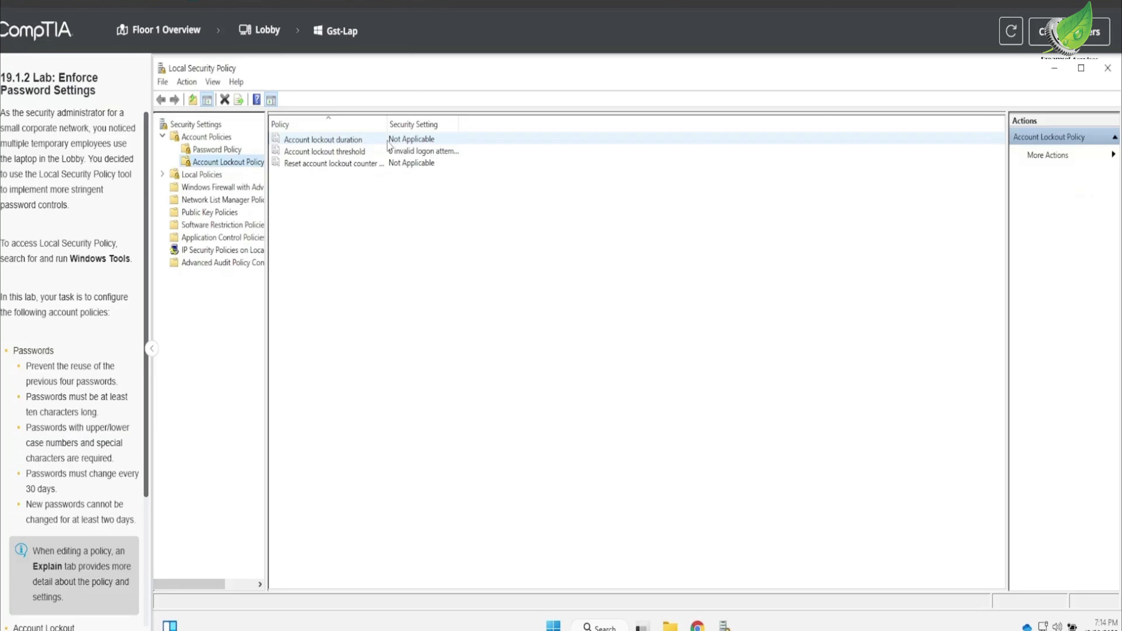
double_click(374, 151)
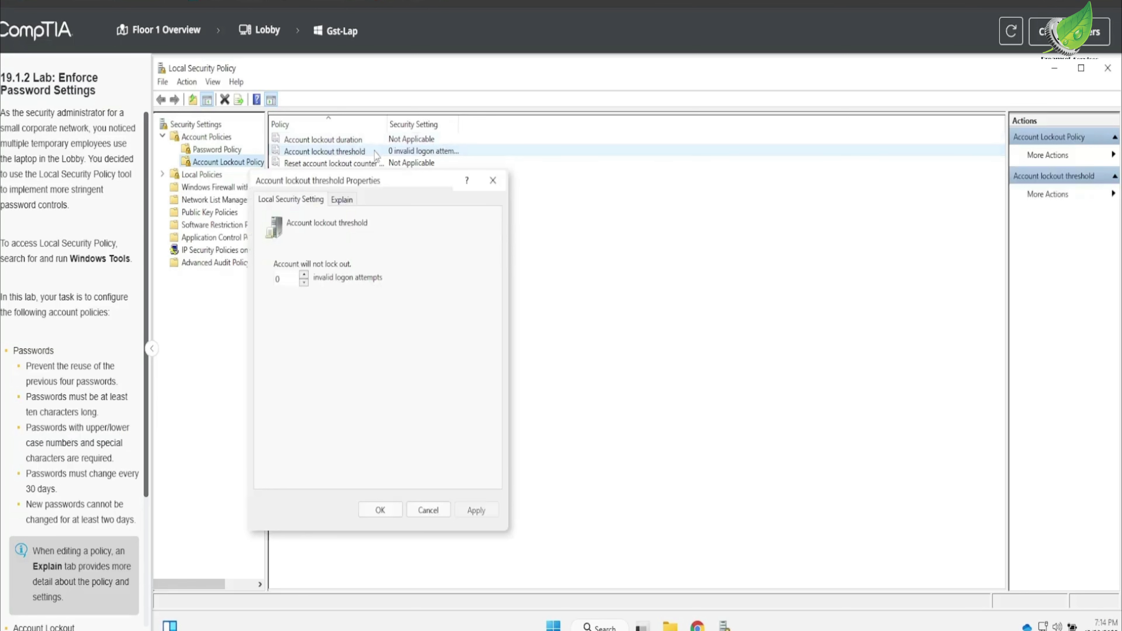
double_click(290, 277)
type("4")
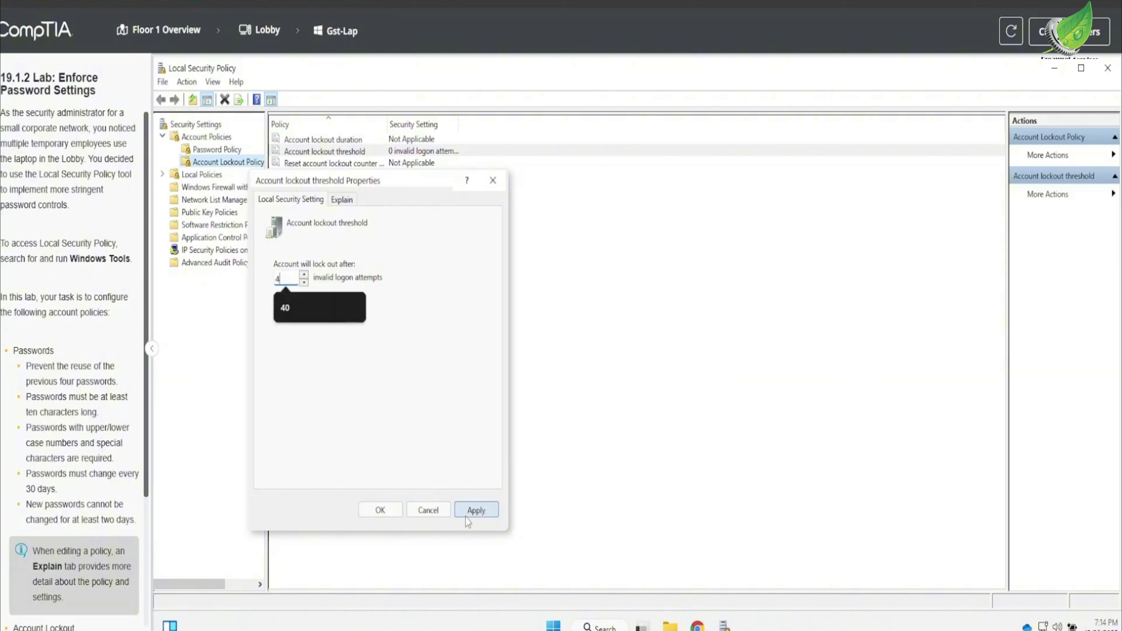
left_click(470, 511)
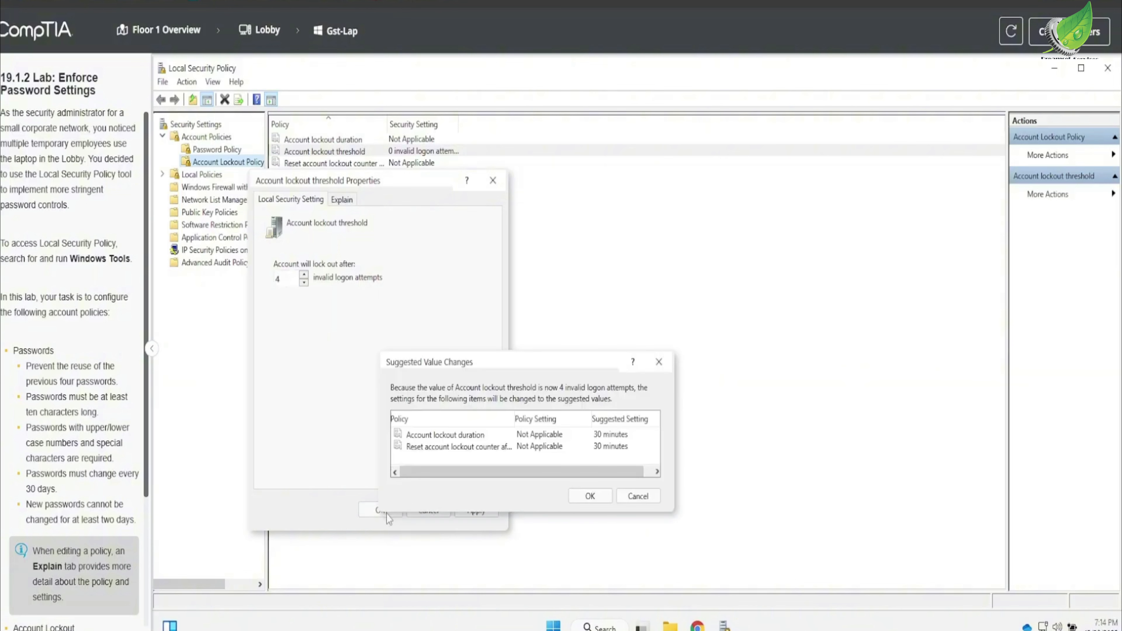
left_click(590, 496)
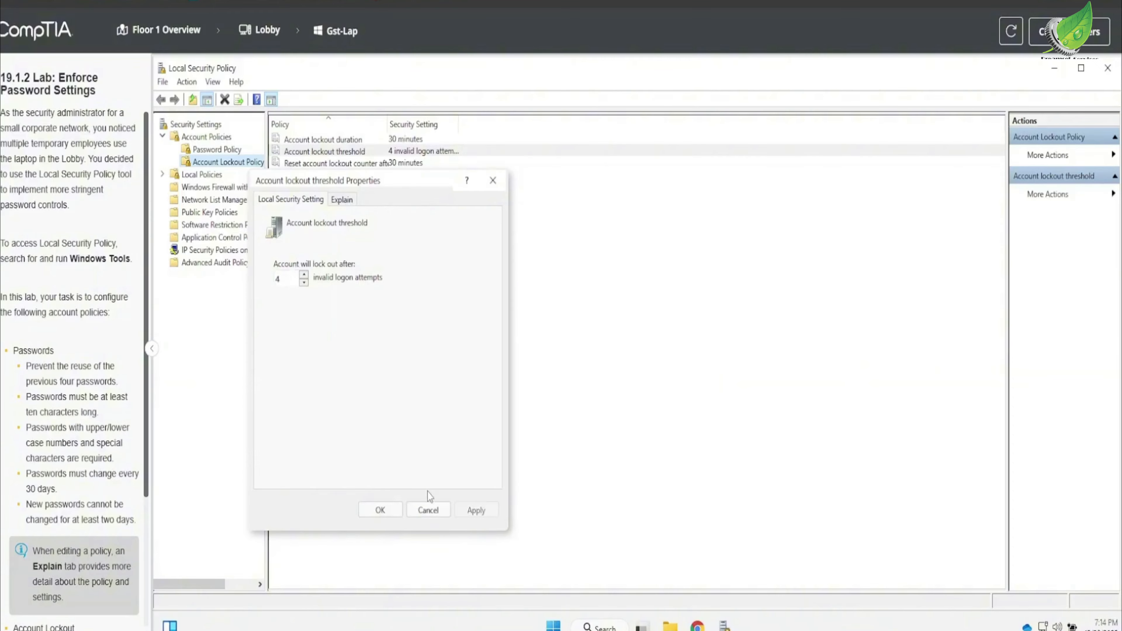
left_click(387, 509)
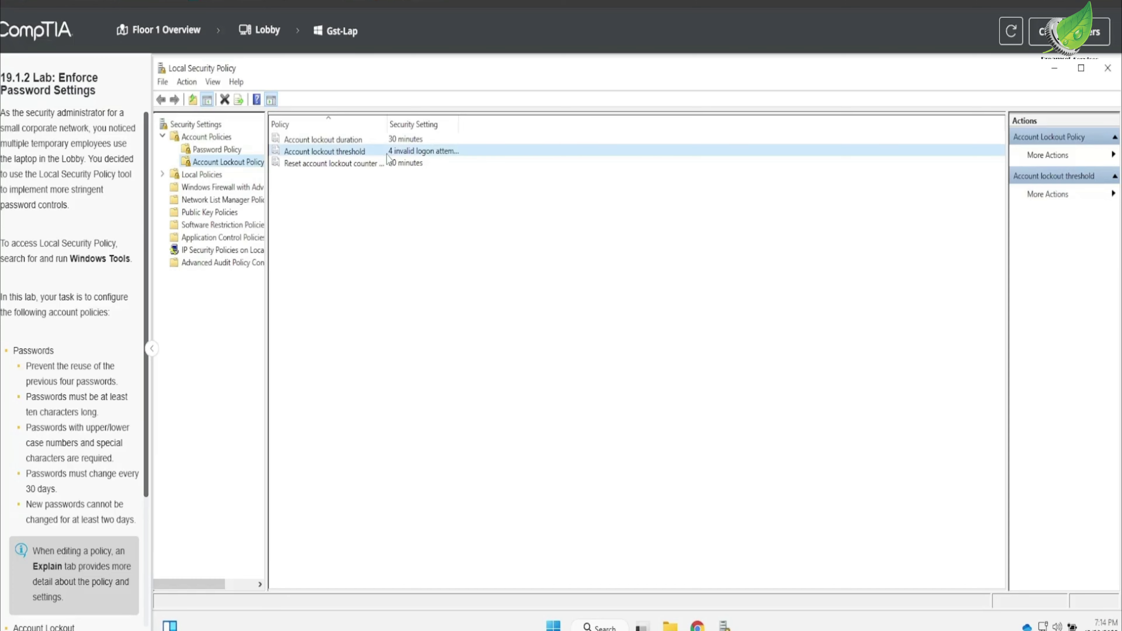
Set the Account lockout duration policy so that accounts are locked out for 60 minutes
left_click(403, 140)
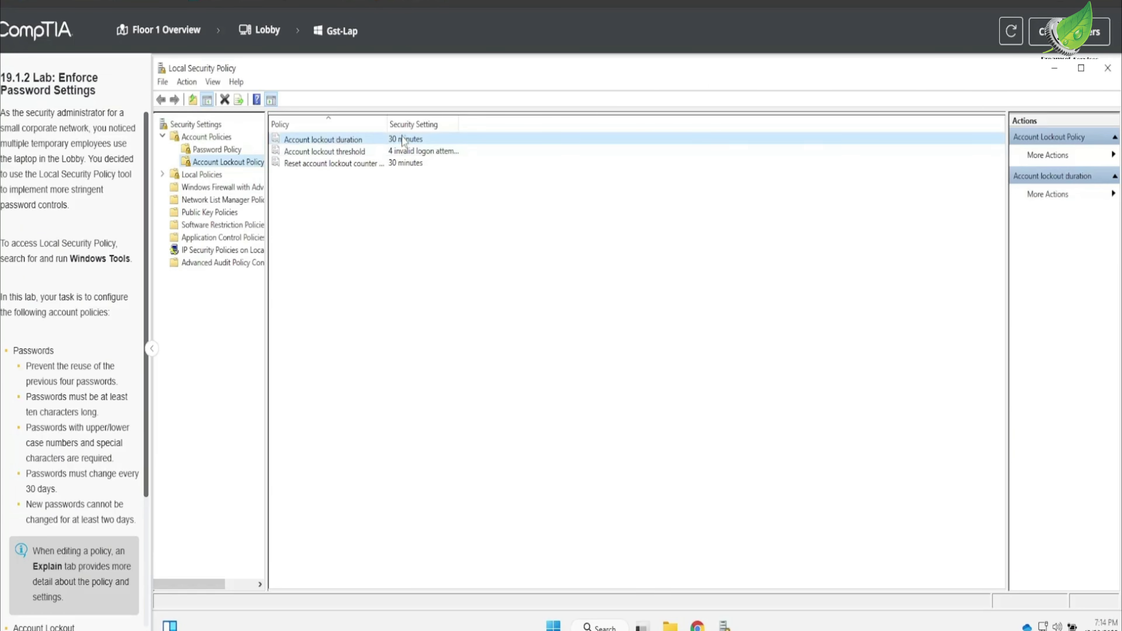
double_click(403, 139)
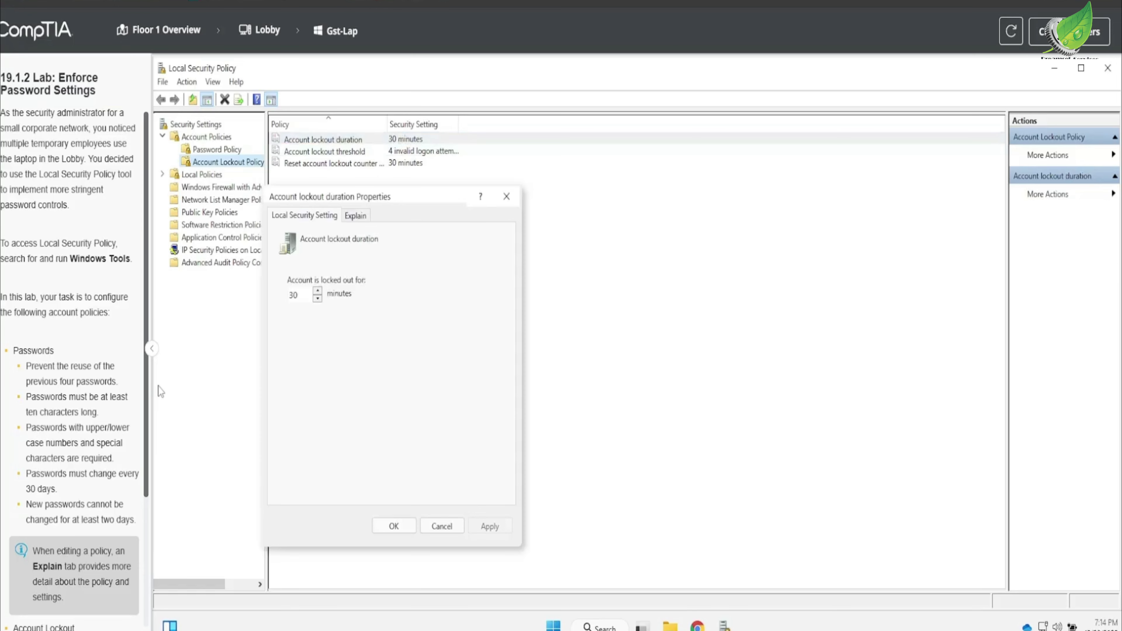
scroll(66, 396, "down", 4)
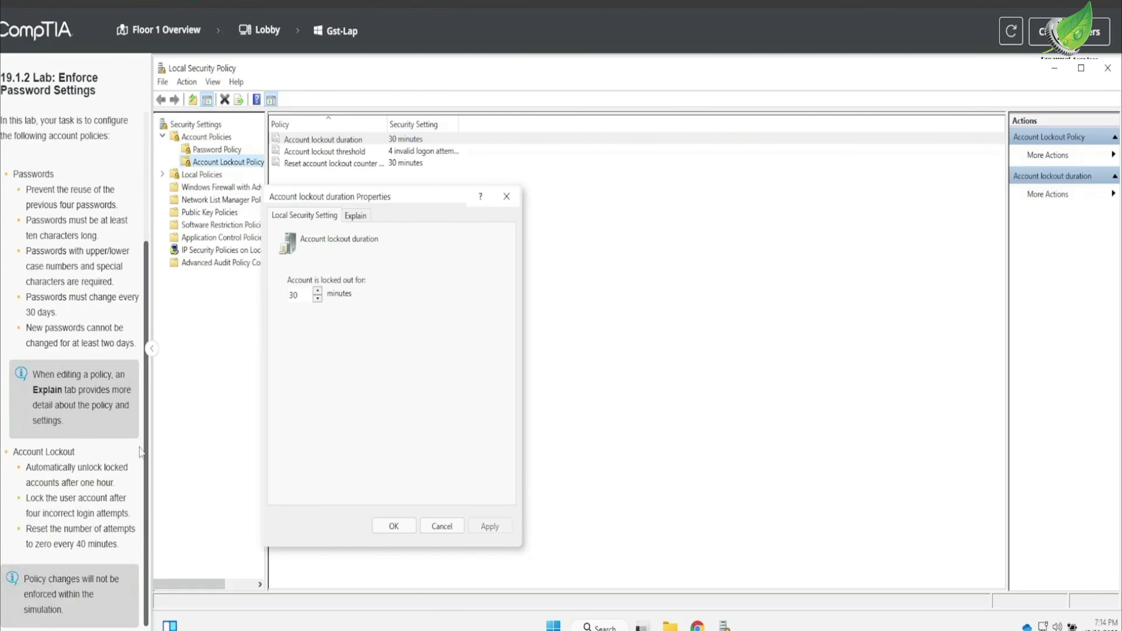
double_click(306, 295)
type("60")
left_click(490, 527)
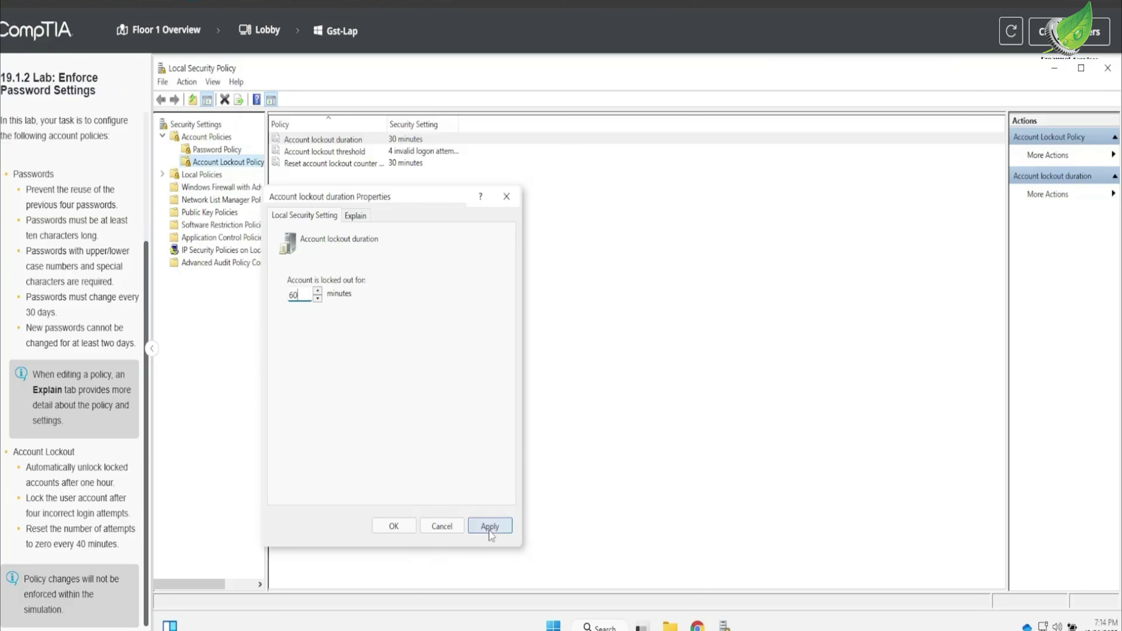
left_click(390, 529)
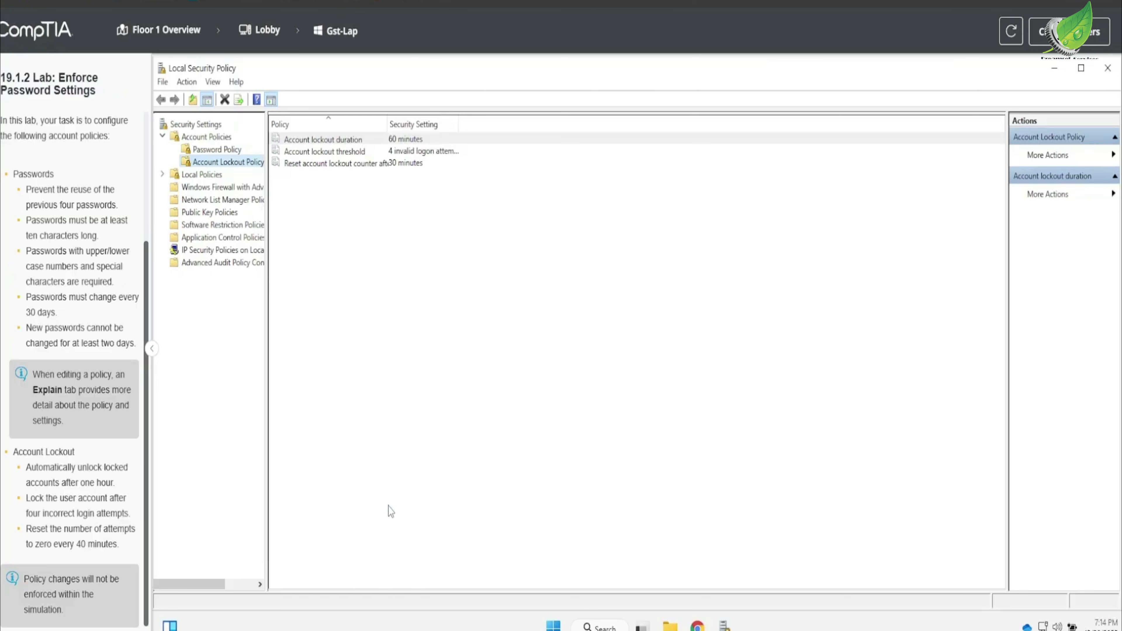
Set the Reset account lockout counter after policy to 40 minutes
left_click(410, 164)
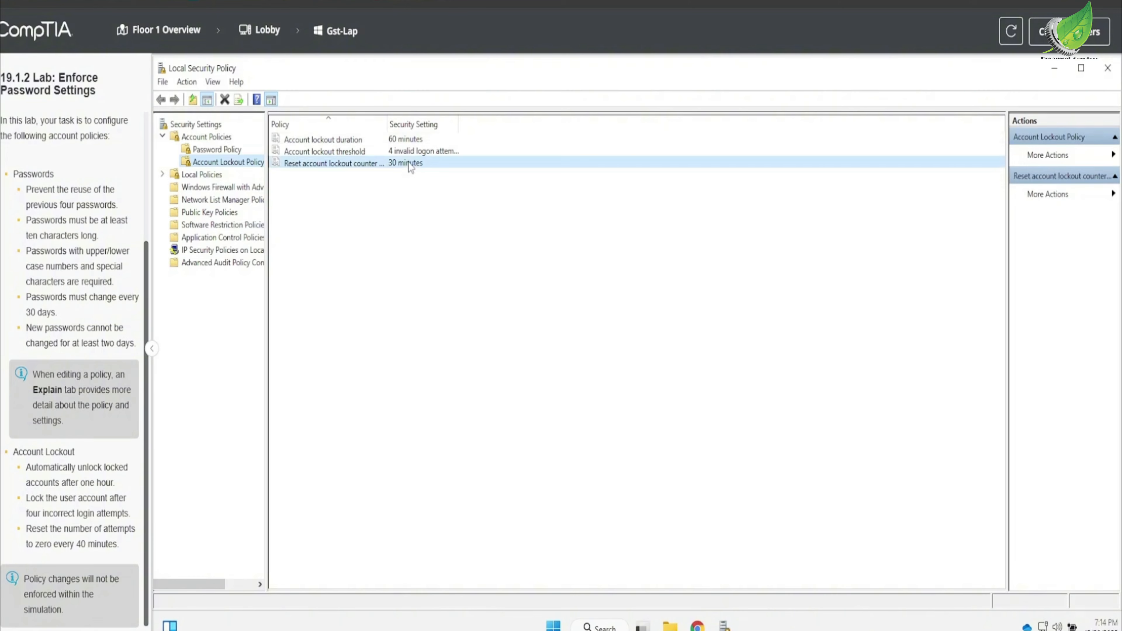
double_click(409, 165)
double_click(319, 310)
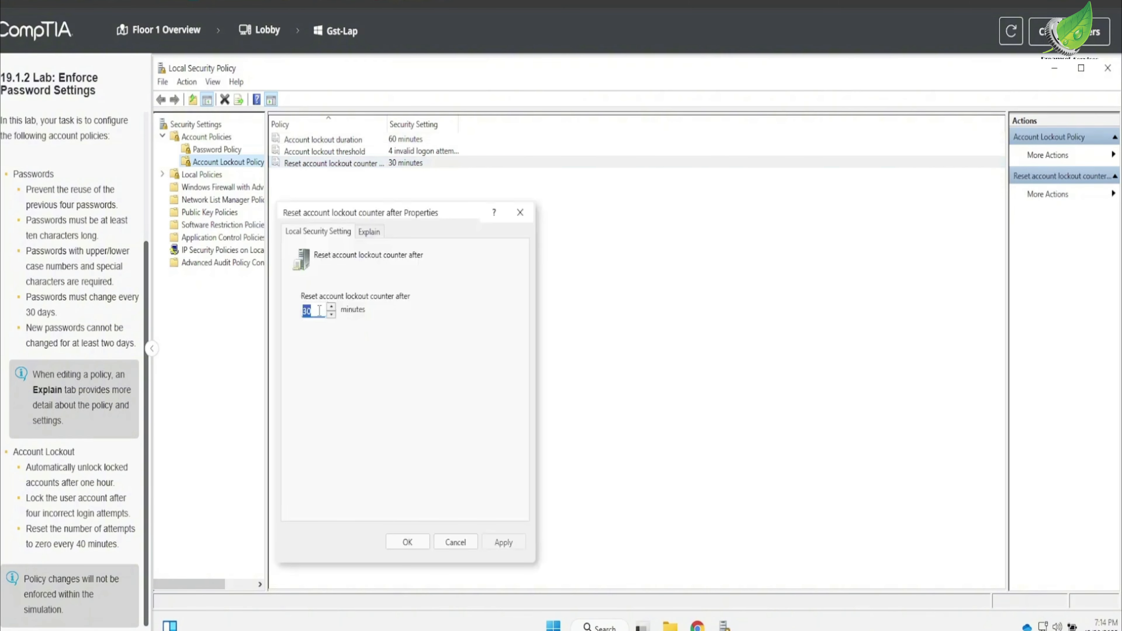
type("1")
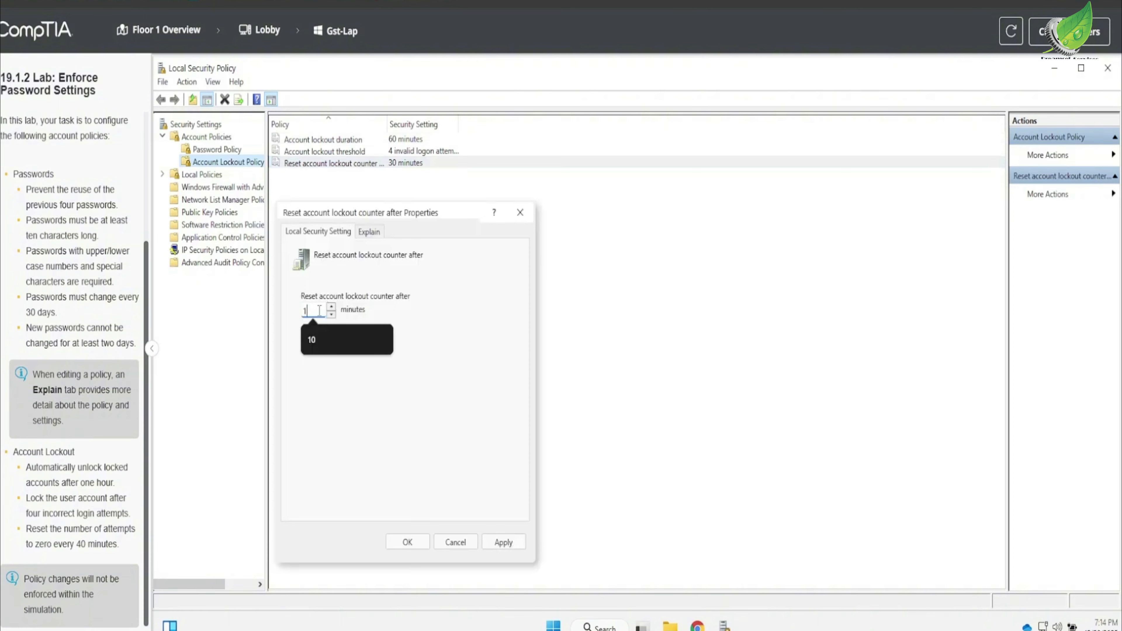
key("BackSpace")
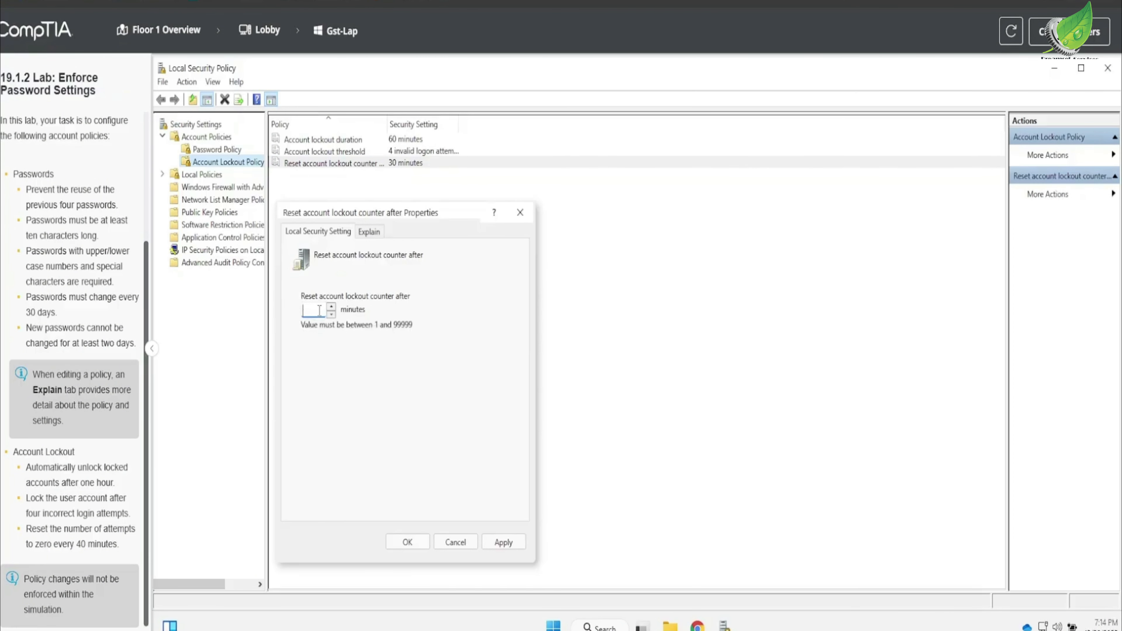
type("40")
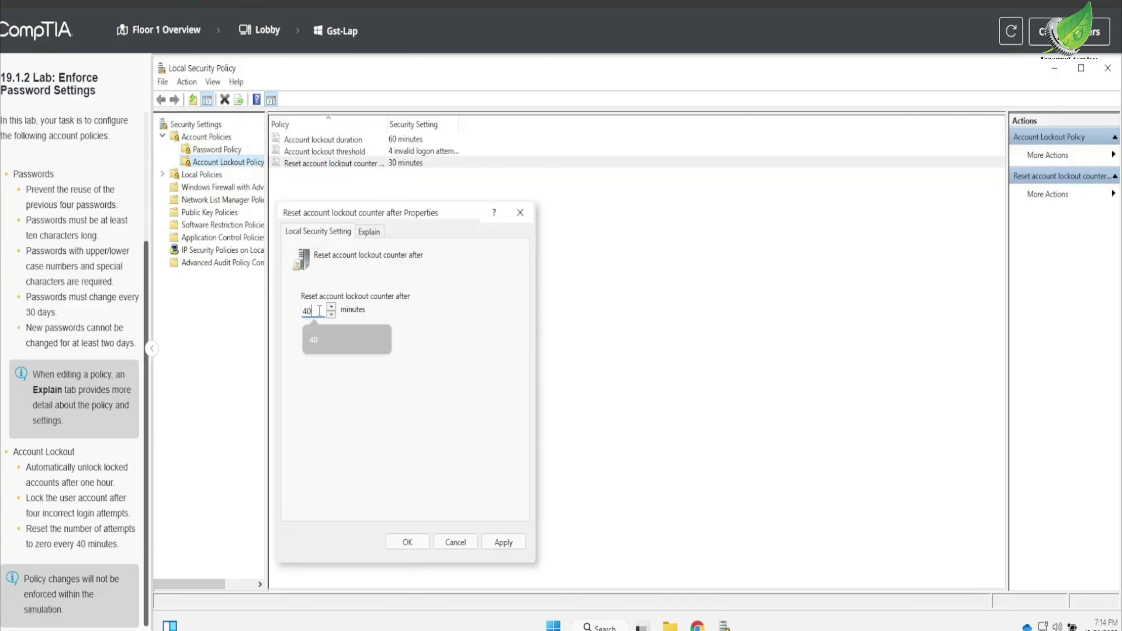
left_click(509, 544)
left_click(414, 545)
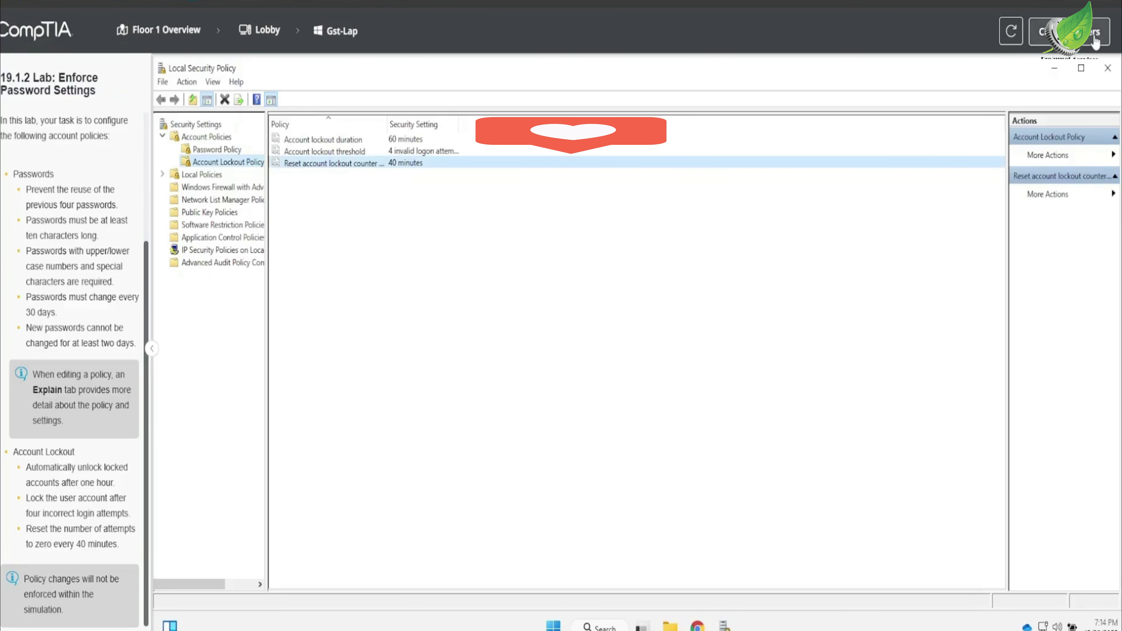
Check the required actions in the lab's task summary, and submit the lab for a final score
left_click(1038, 31)
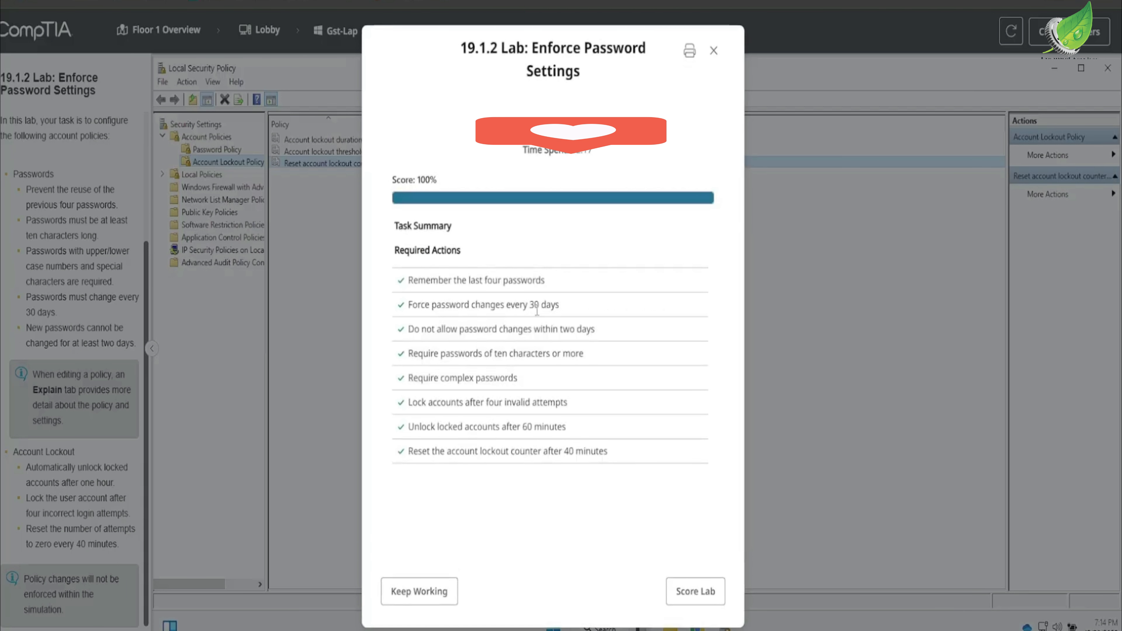
left_click_drag(399, 288, 423, 451)
left_click(456, 482)
left_click(707, 592)
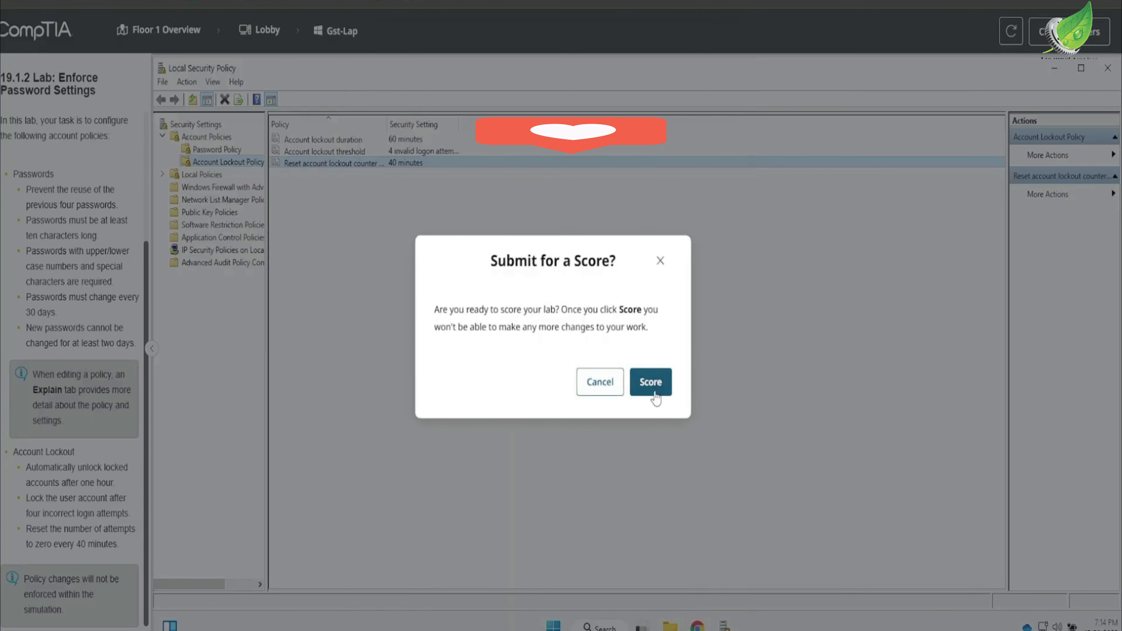
left_click(651, 382)
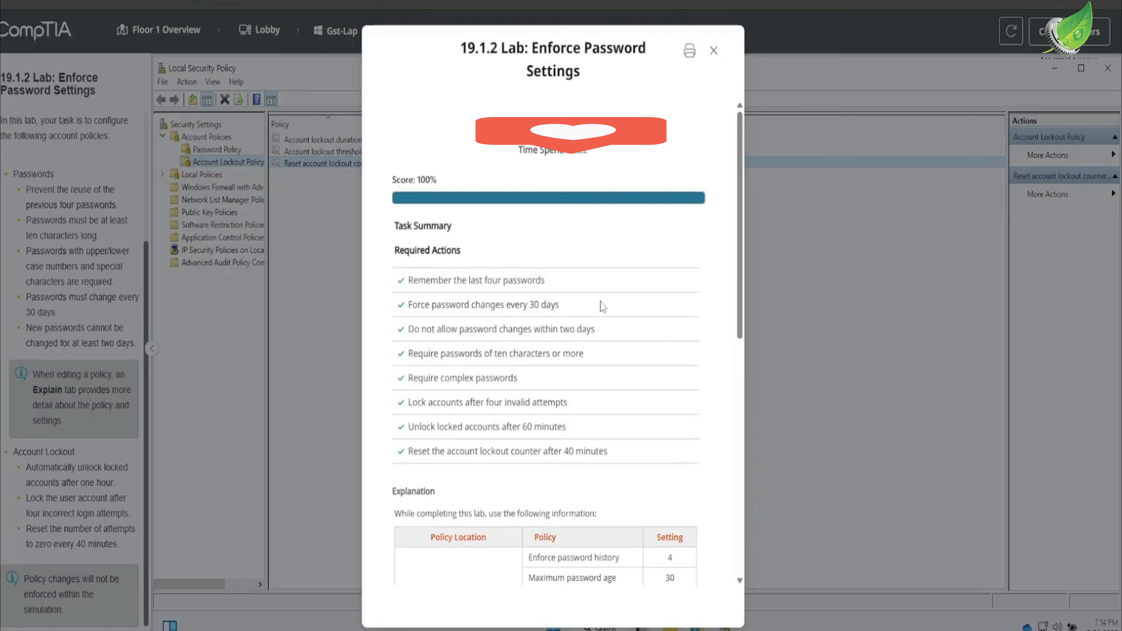
Review the scored lab report, including the explanation table of policy settings and the completion instructions
scroll(501, 274, "down", 10)
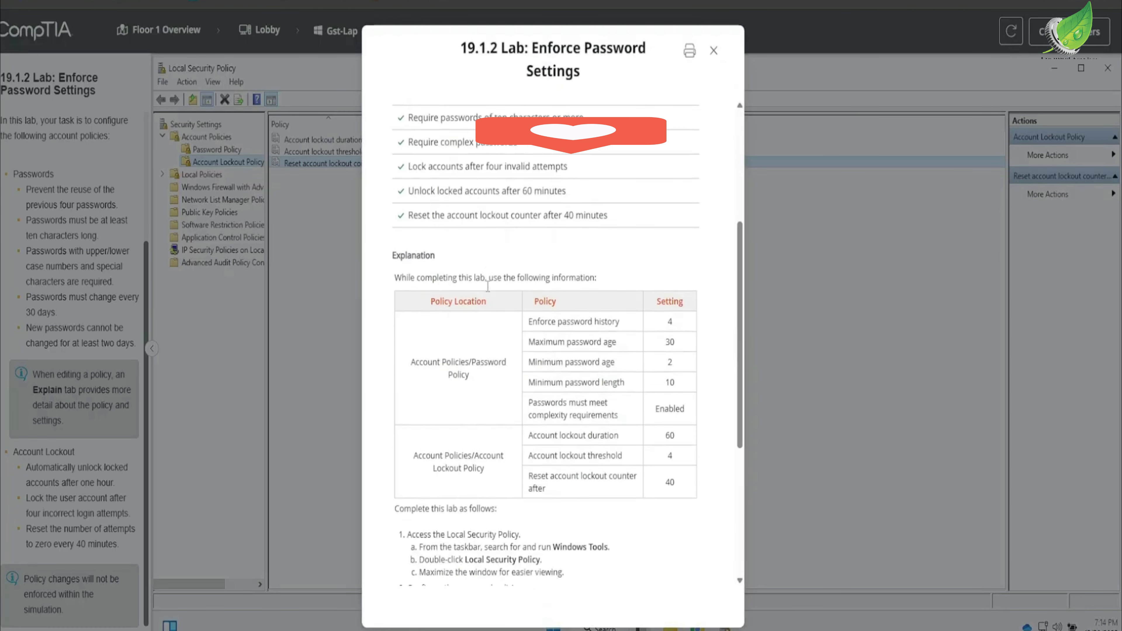
scroll(487, 292, "down", 1)
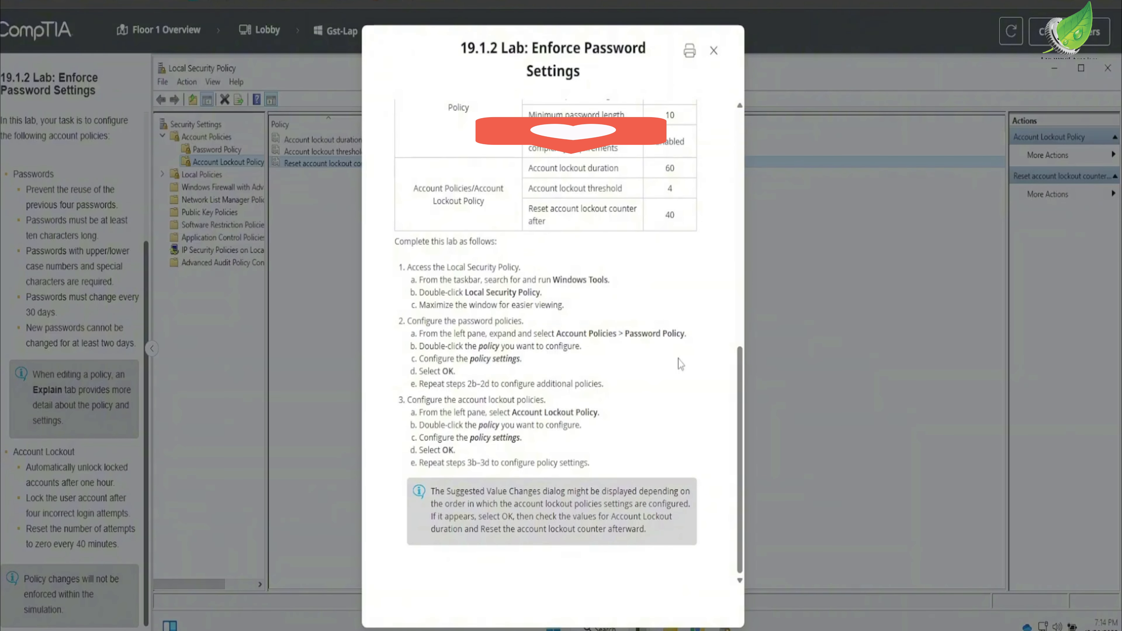
scroll(683, 346, "up", 6)
scroll(685, 349, "up", 5)
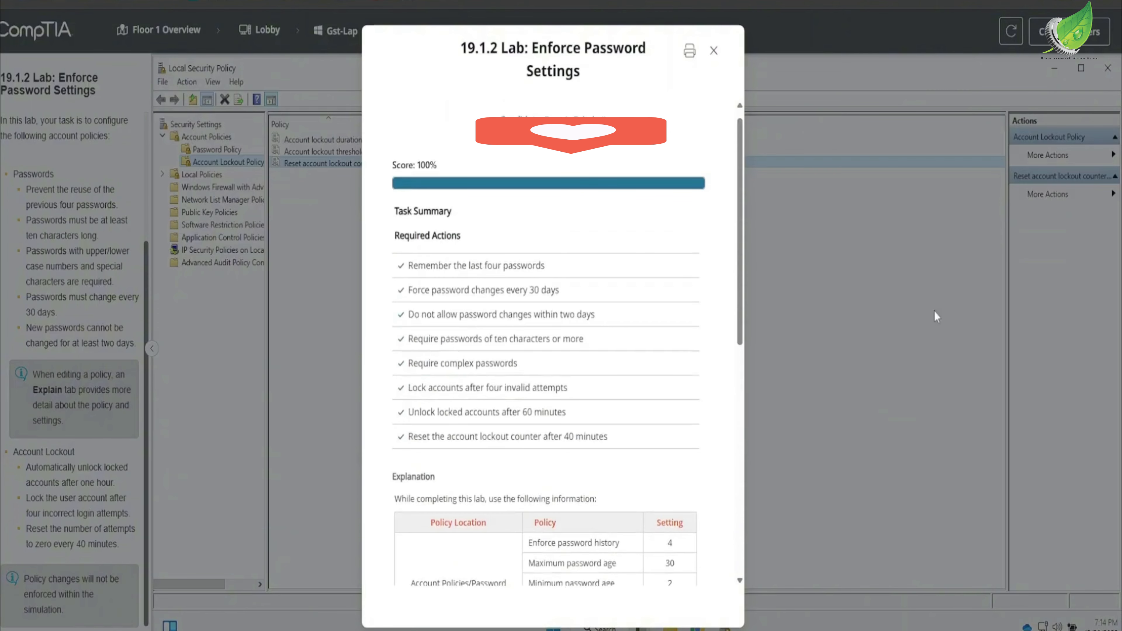